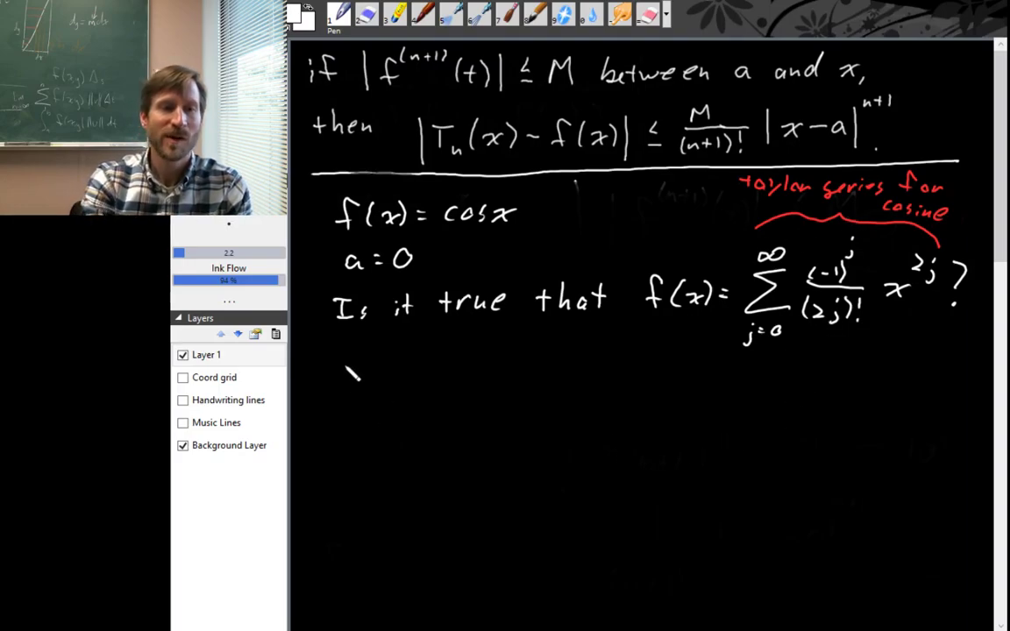
Step: Handwrite "|Tn(x) − f(x)| → 0 if equal" in white on a new line below the question about f(x)
drag(326, 377, 327, 420)
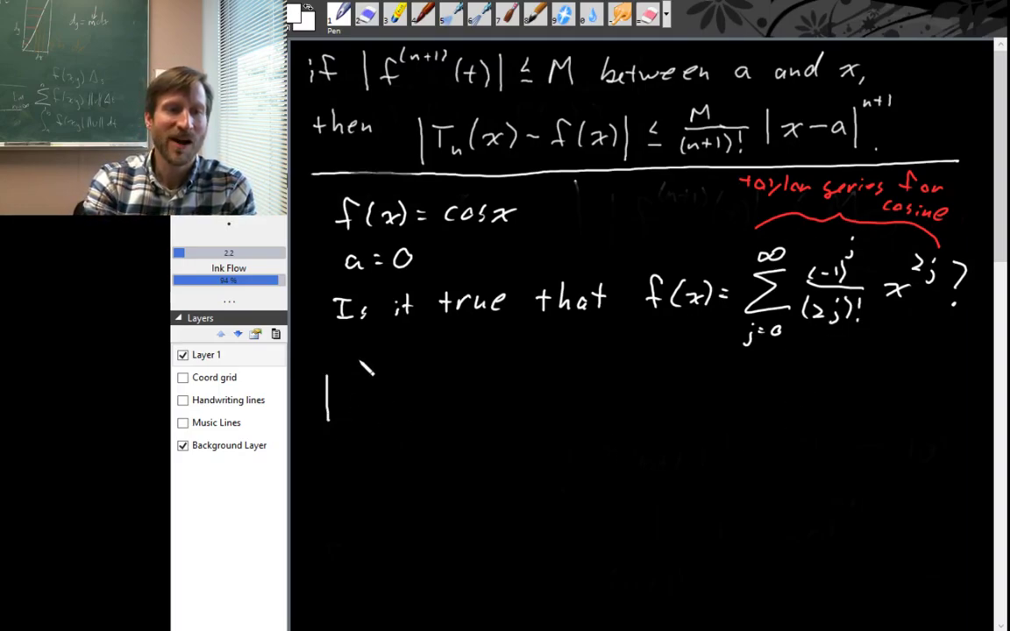
mouse_move(362, 385)
mouse_down()
mouse_move(361, 407)
mouse_move(375, 376)
mouse_move(399, 408)
mouse_move(407, 393)
mouse_move(412, 408)
mouse_up()
mouse_move(421, 392)
mouse_down()
mouse_move(429, 405)
mouse_move(501, 407)
mouse_move(529, 387)
mouse_move(568, 403)
mouse_move(552, 405)
mouse_move(582, 392)
mouse_move(579, 405)
mouse_up()
drag(596, 368, 594, 407)
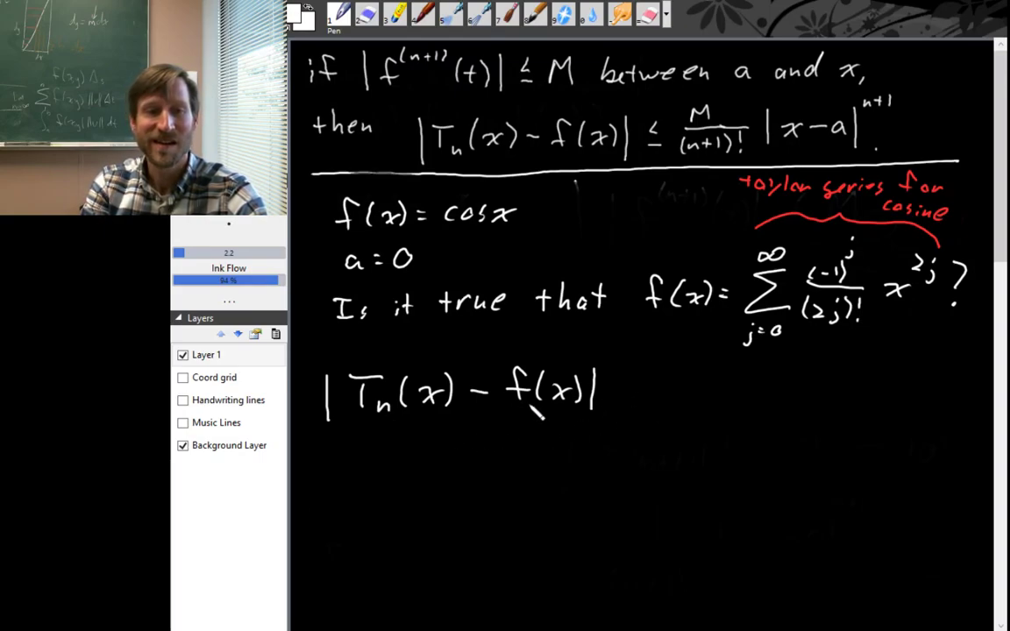
mouse_move(611, 399)
mouse_down()
mouse_move(689, 401)
mouse_move(725, 422)
mouse_move(741, 390)
mouse_move(787, 410)
mouse_move(822, 397)
mouse_move(884, 405)
mouse_move(888, 428)
mouse_move(911, 401)
mouse_move(935, 412)
mouse_up()
click(791, 385)
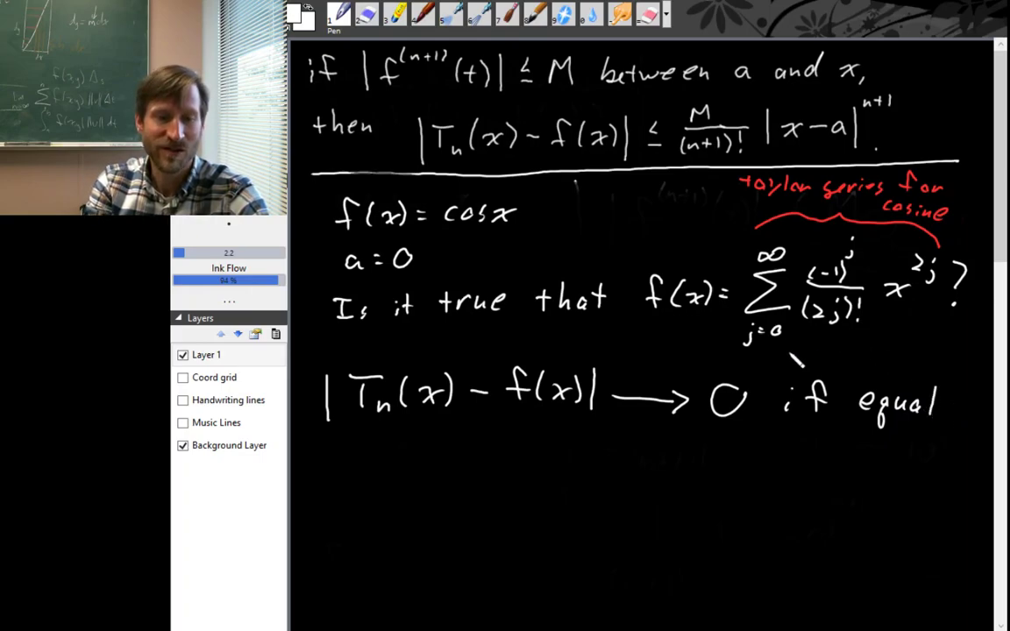
Step: Draw a red bracket under the j=0 limit of the summation, and return to white ink
key(r)
drag(725, 324, 802, 357)
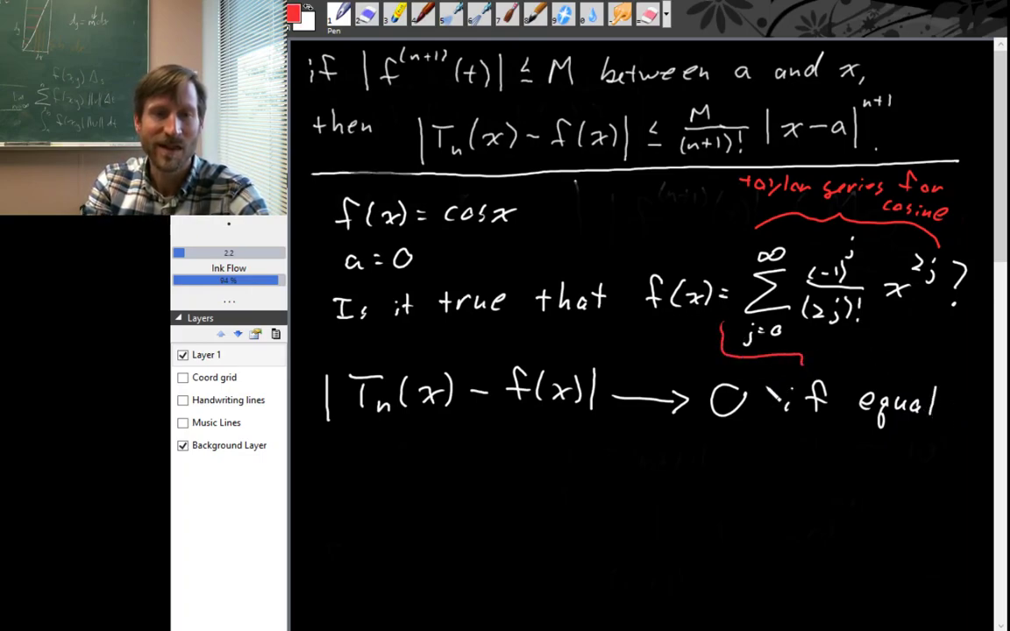
key(1)
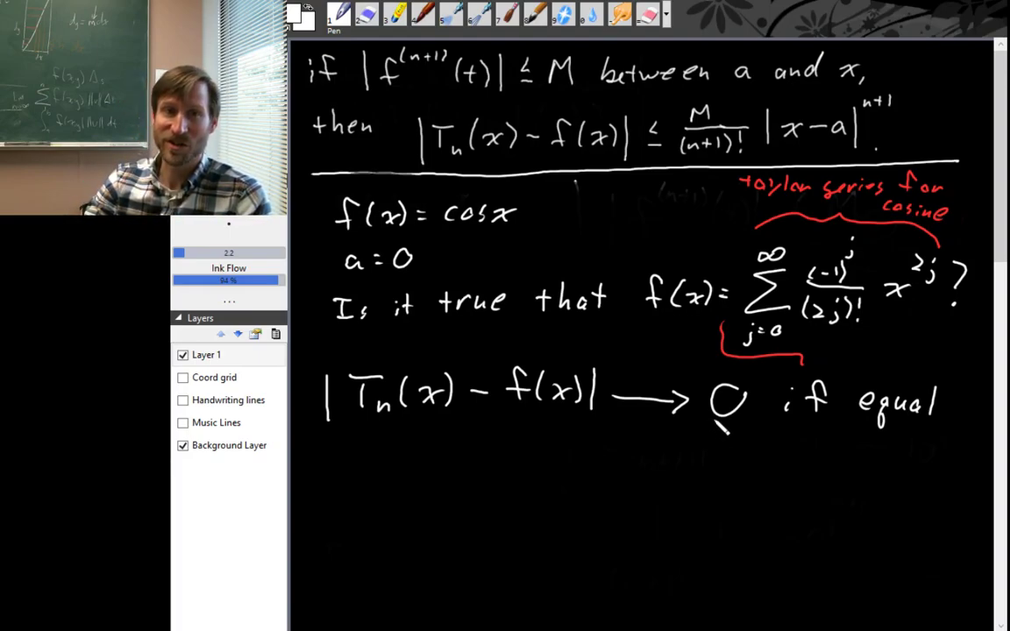
Step: Circle the subscript n of Tn(x) in red, and return to white ink
scroll(721, 427, down, 5)
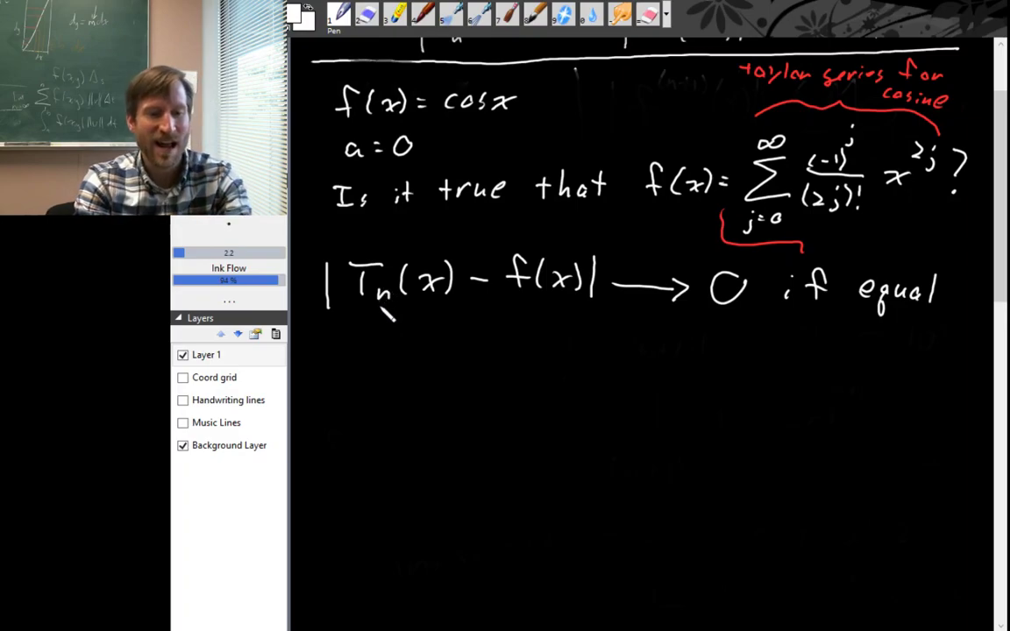
key(x)
drag(380, 303, 381, 299)
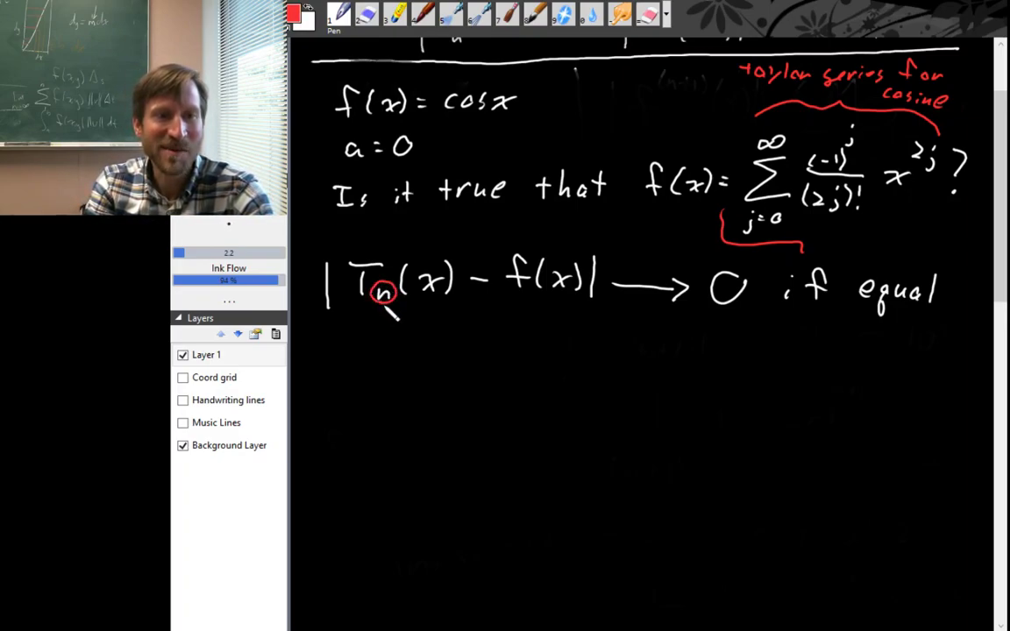
key(x)
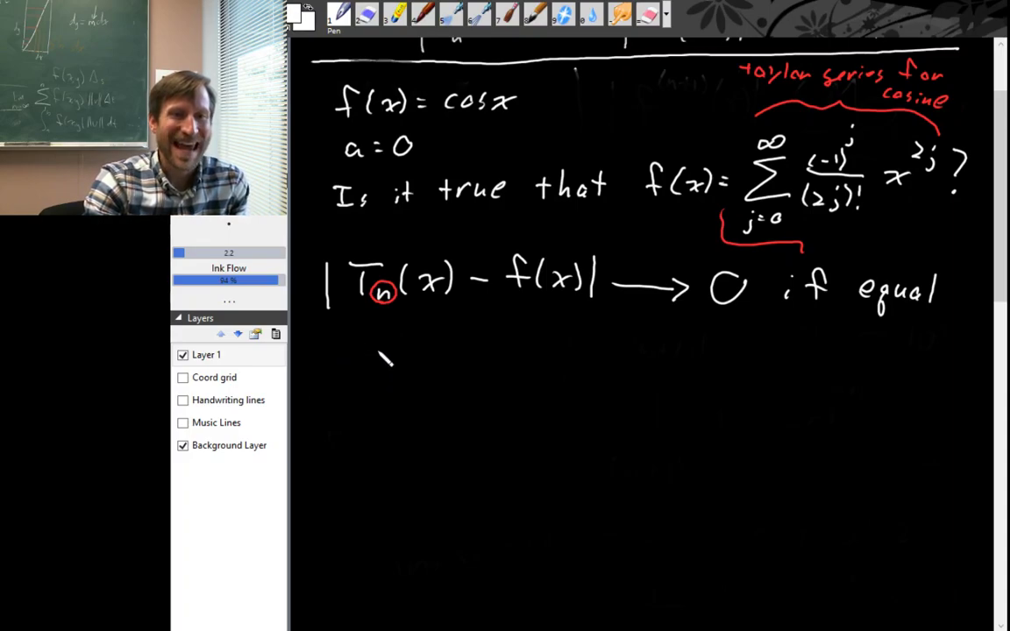
Step: Write "Choose M:" beneath the error expression and |f^(n+1)(x)| on the line below it
mouse_move(349, 335)
mouse_down()
mouse_move(366, 358)
mouse_move(512, 351)
mouse_move(528, 336)
mouse_move(529, 348)
mouse_up()
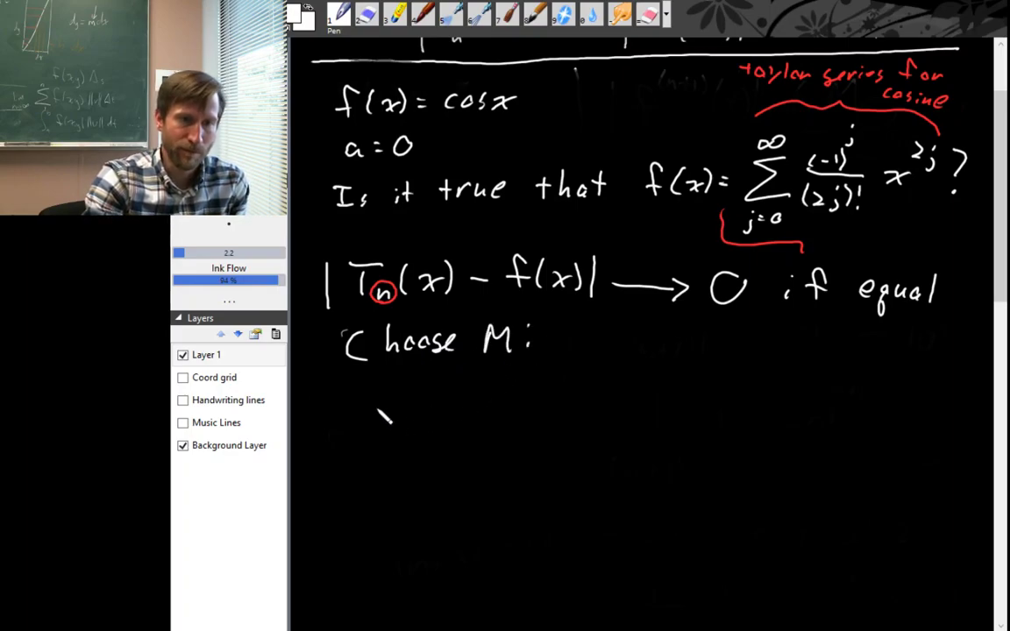
drag(354, 395, 354, 426)
drag(401, 385, 379, 424)
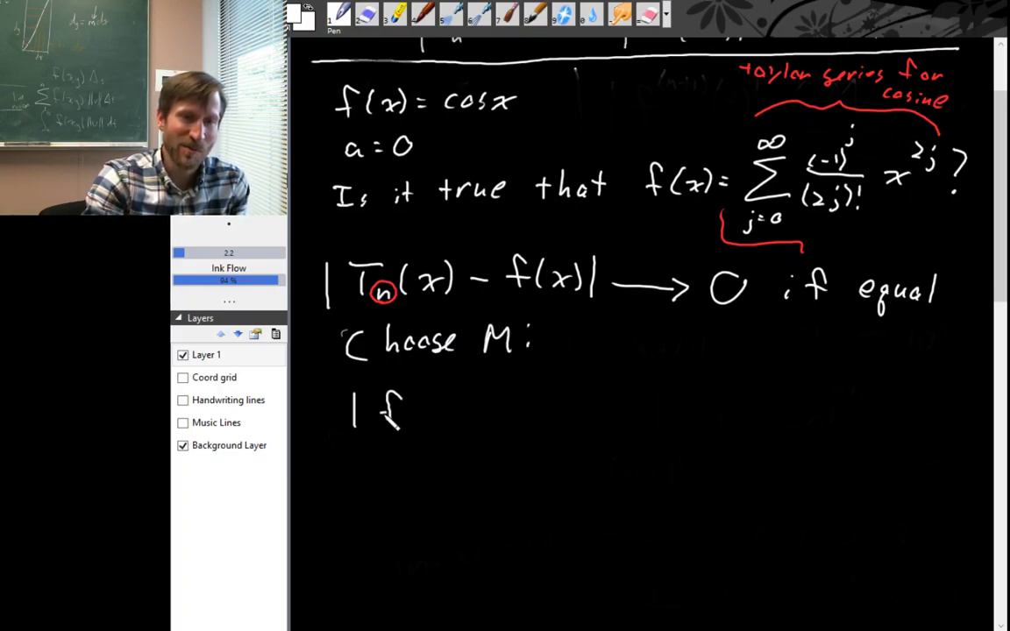
mouse_move(419, 375)
mouse_down()
mouse_move(413, 394)
mouse_move(438, 382)
mouse_up()
mouse_move(433, 378)
mouse_down()
mouse_move(432, 387)
mouse_move(454, 387)
mouse_move(460, 407)
mouse_move(505, 421)
mouse_up()
drag(523, 384, 523, 422)
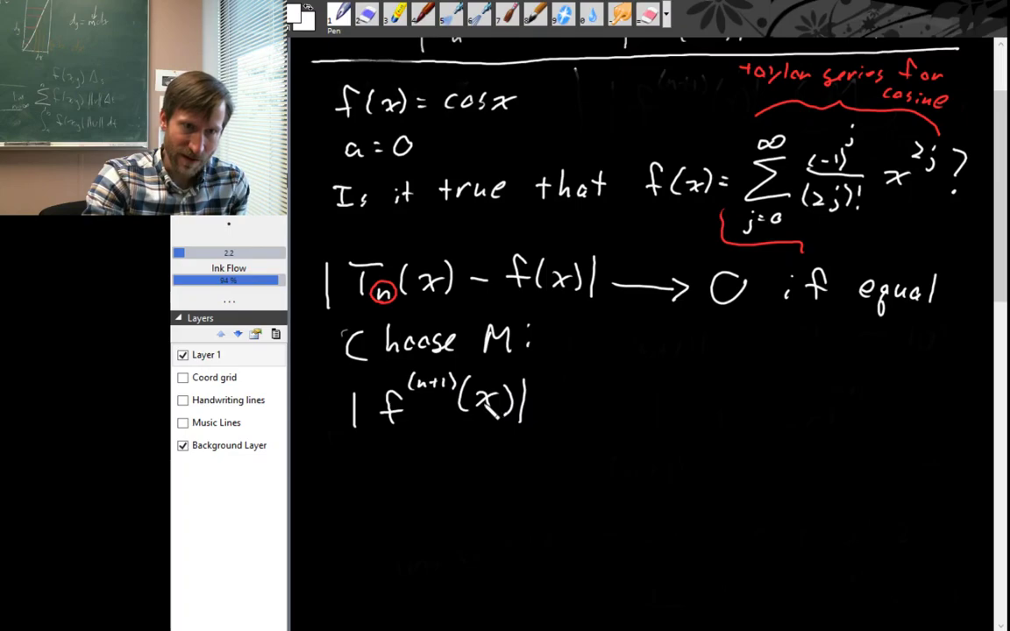
Step: Overwrite the derivative's argument with a red t, and add a white ≤ and an empty box with an arrow pointing to it
key(x)
mouse_move(480, 387)
mouse_down()
mouse_move(480, 408)
mouse_move(489, 395)
mouse_up()
key(x)
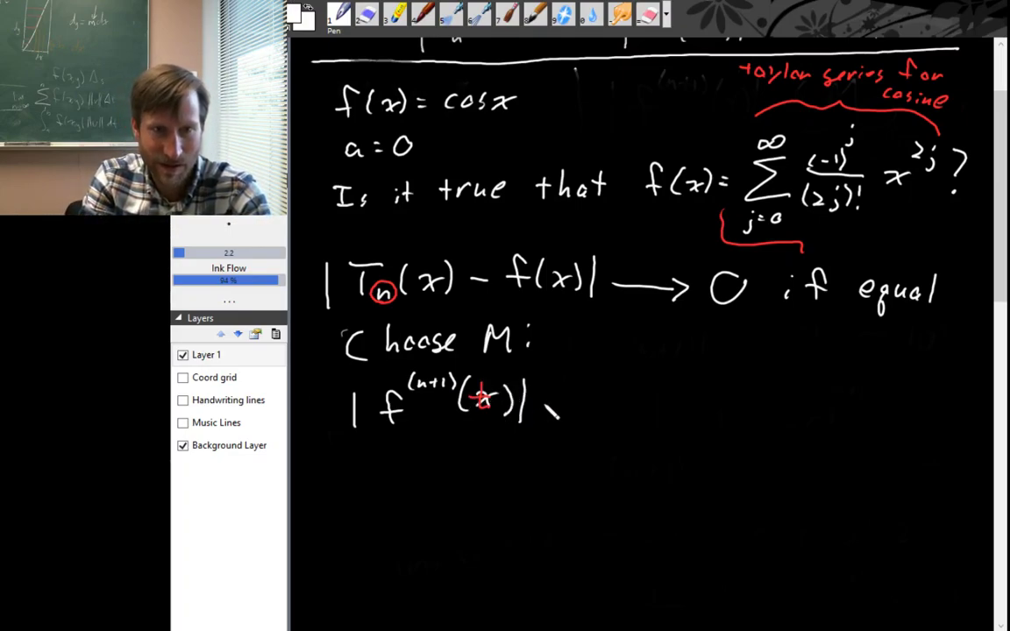
mouse_move(564, 386)
mouse_down()
mouse_move(565, 404)
mouse_move(666, 429)
mouse_move(586, 425)
mouse_up()
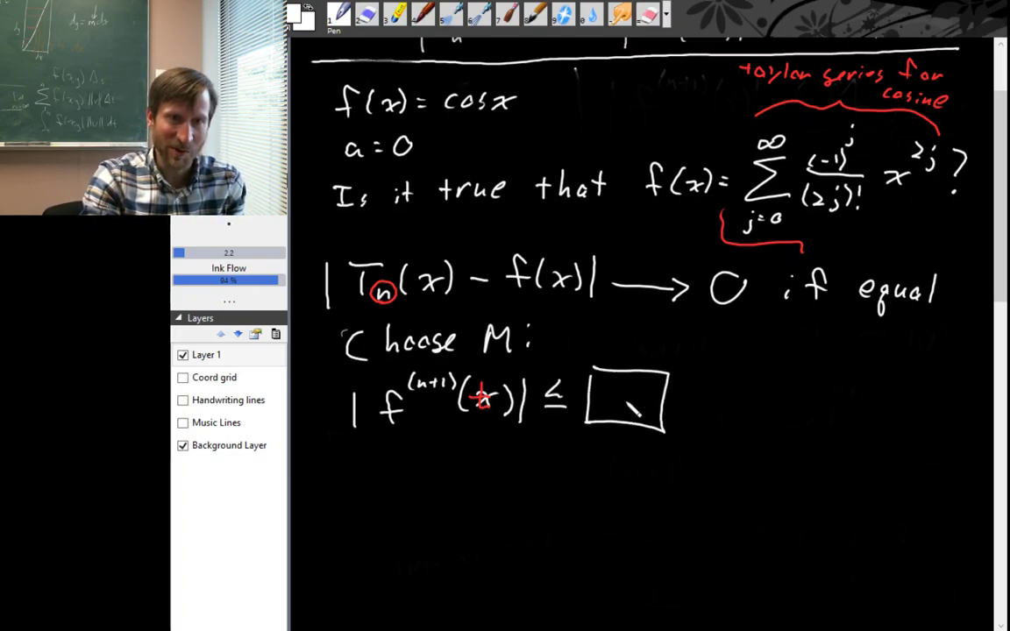
drag(673, 348, 656, 361)
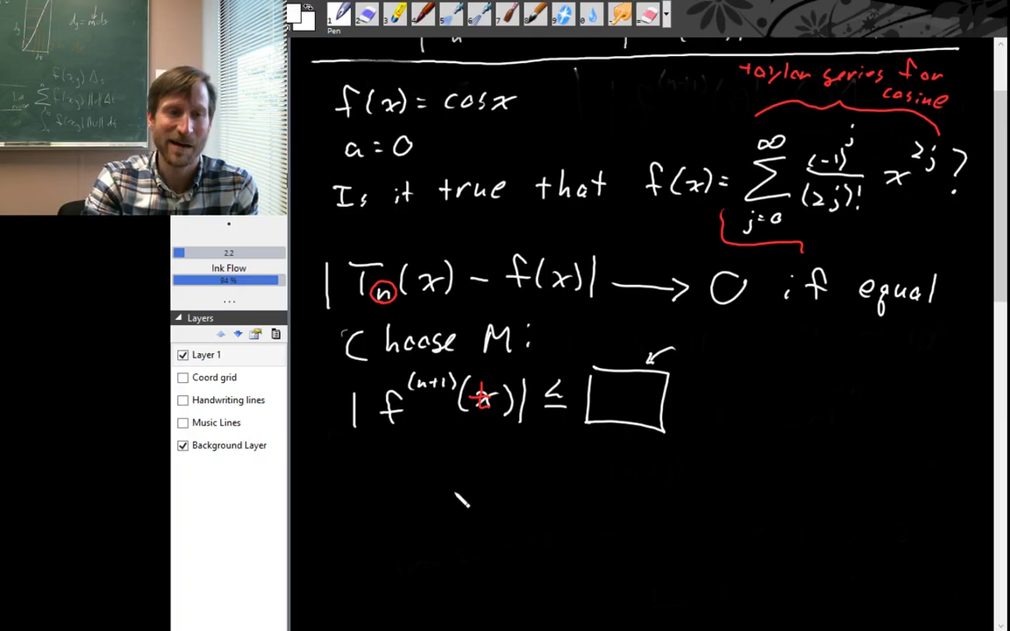
Step: Draw a light blue brace under f^(n+1)(t) and label it with ∓cos t and ∓sin t
key(x)
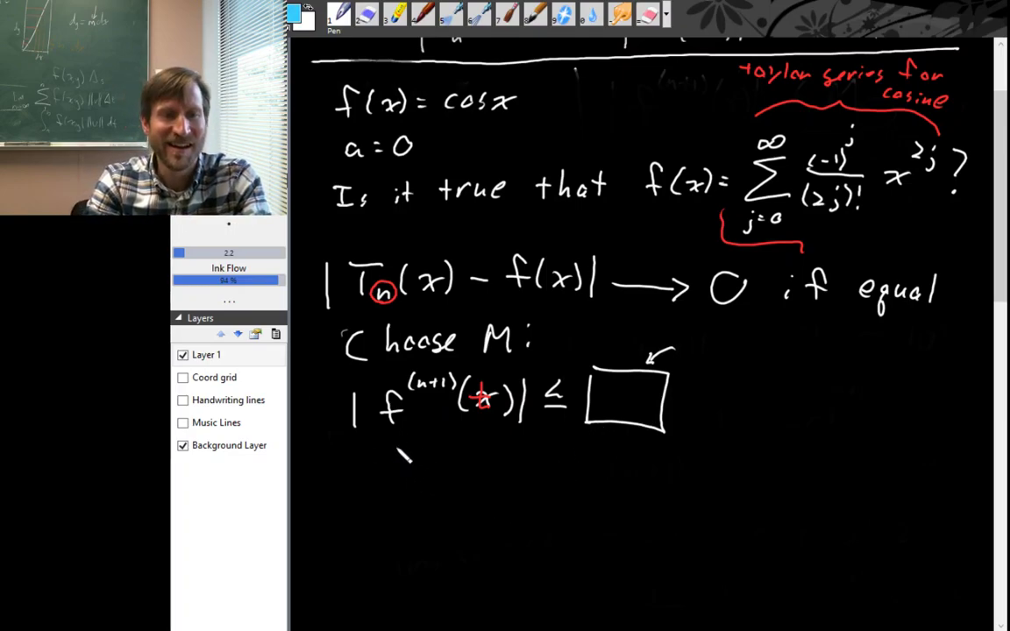
drag(385, 441, 433, 436)
mouse_move(503, 430)
mouse_down()
mouse_move(435, 437)
mouse_move(436, 473)
mouse_move(472, 460)
mouse_move(481, 473)
mouse_up()
mouse_move(414, 496)
mouse_down()
mouse_move(418, 507)
mouse_move(476, 496)
mouse_up()
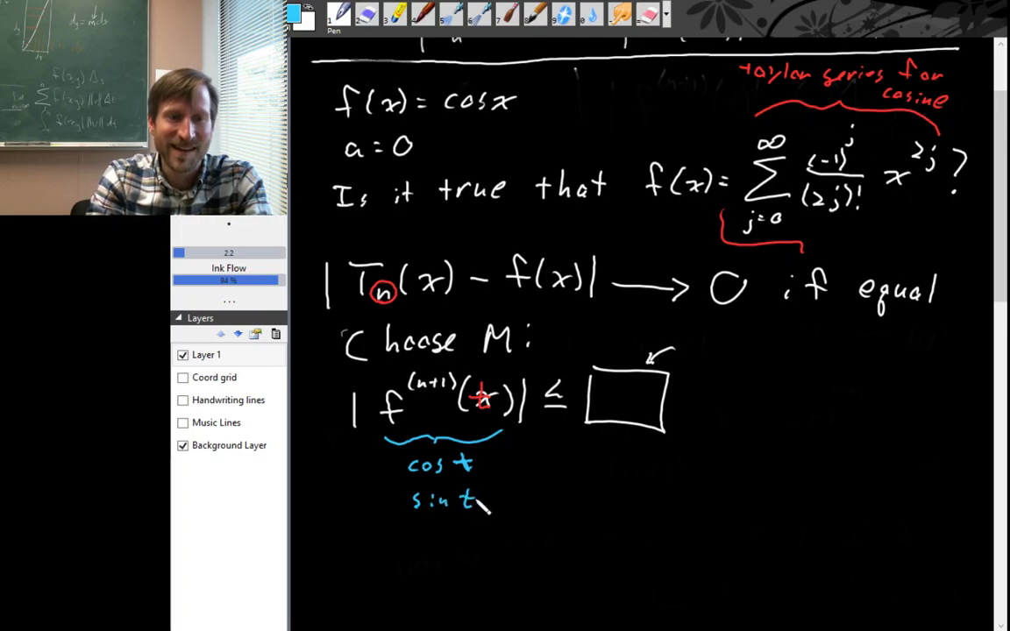
mouse_move(388, 466)
mouse_down()
mouse_move(397, 465)
mouse_move(395, 510)
mouse_up()
drag(392, 461, 392, 477)
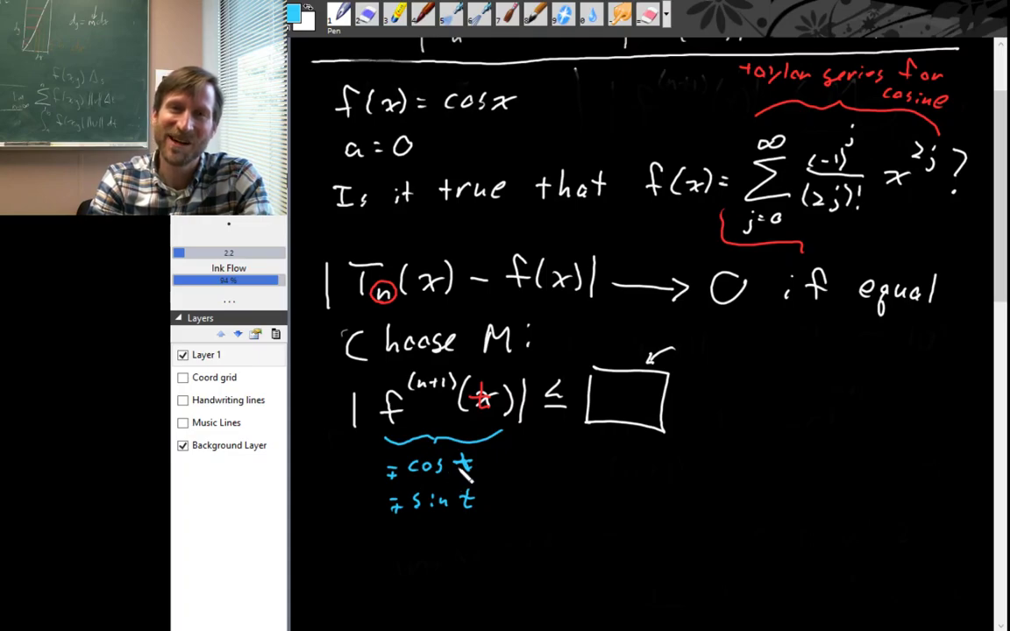
Step: Write a light blue 1 inside the empty box as the bound M, and return to white ink
key(x)
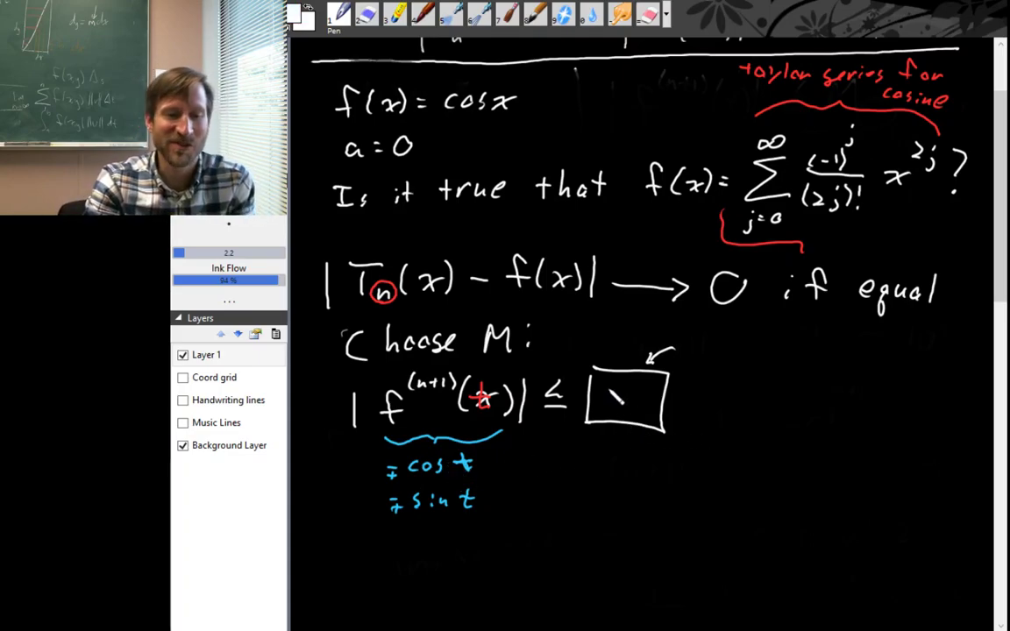
key(x)
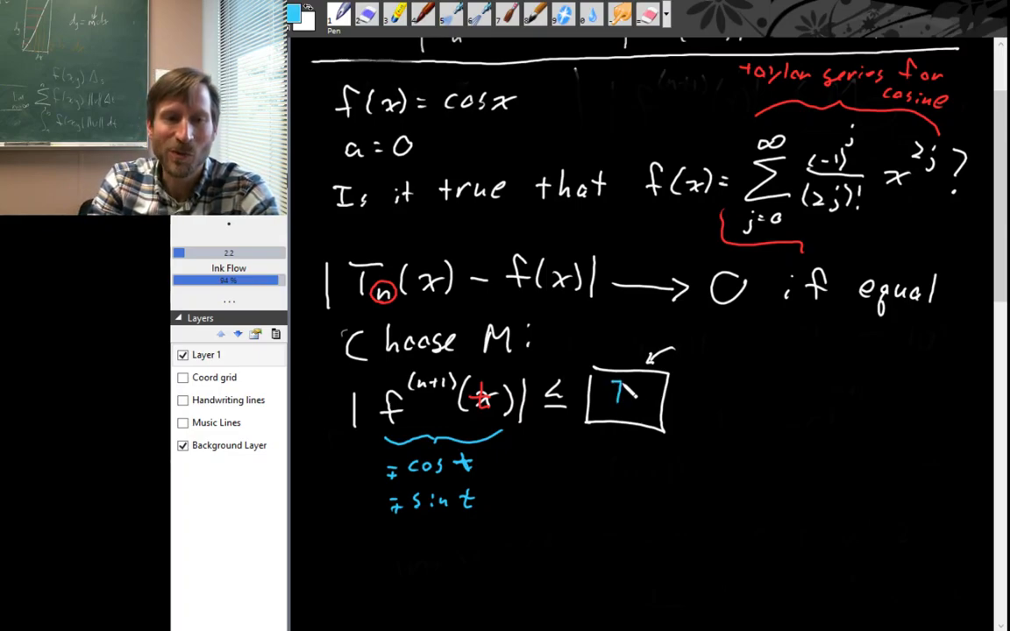
drag(605, 405, 637, 404)
key(x)
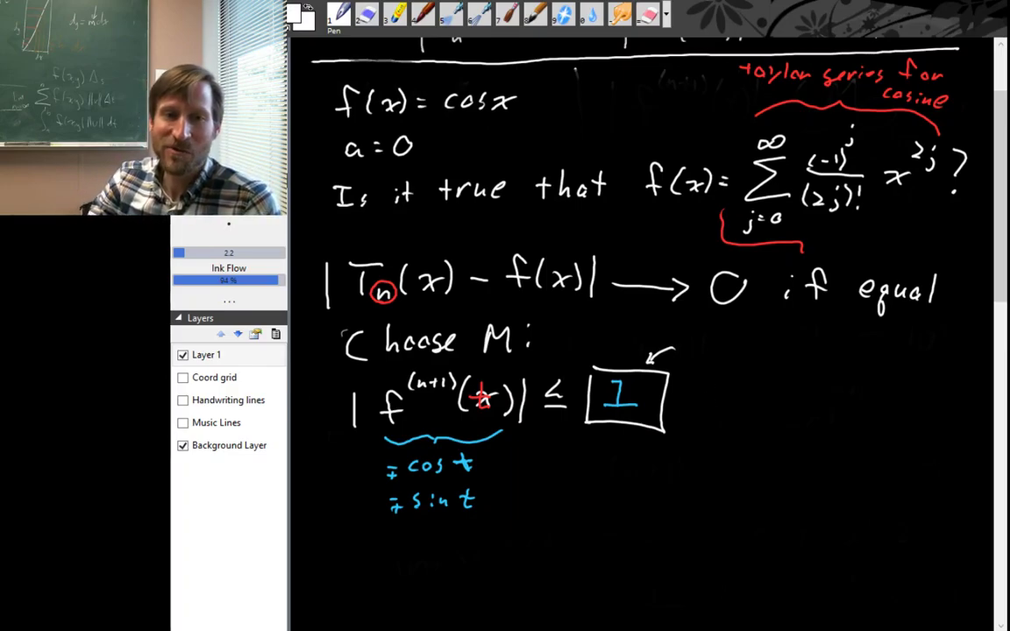
Step: Write |Tn(x) − f(x)| ≤ in white in the empty area below the sine and cosine notes
scroll(644, 333, down, 5)
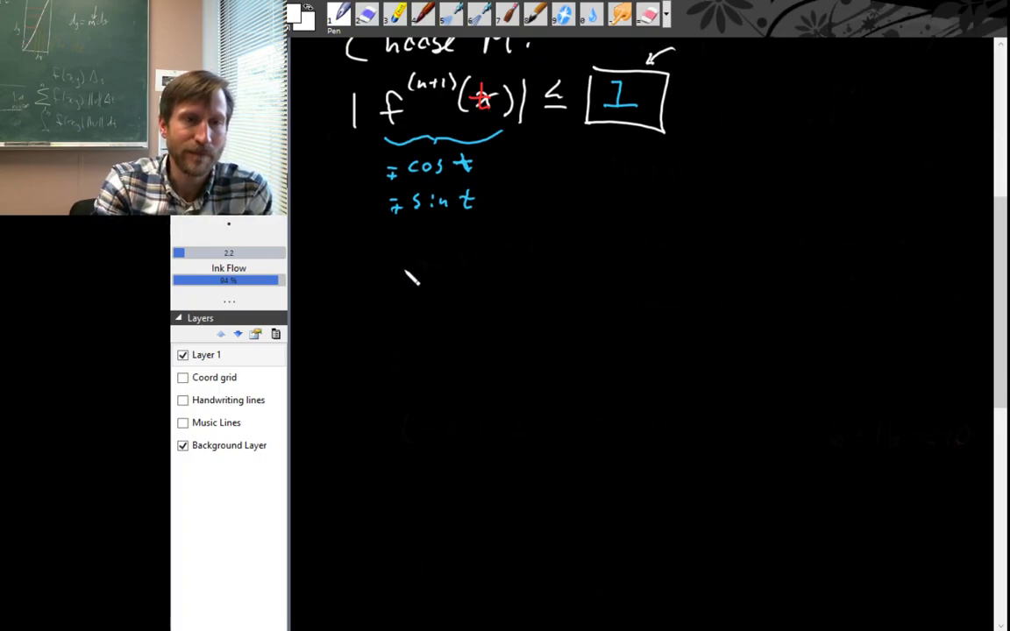
drag(380, 261, 381, 322)
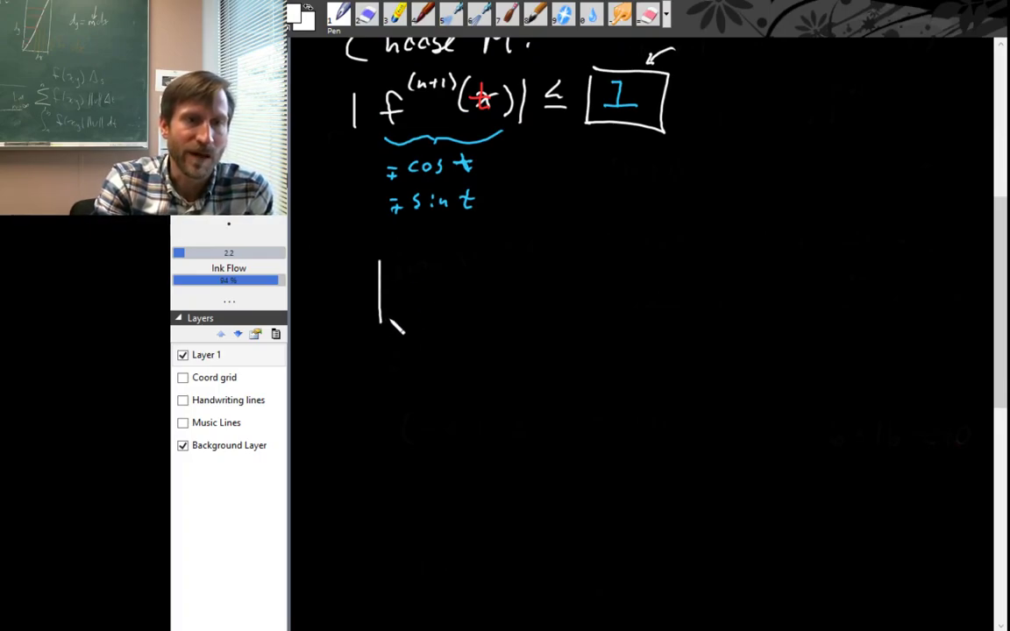
drag(396, 272, 418, 271)
mouse_move(404, 273)
mouse_down()
mouse_move(405, 303)
mouse_move(431, 305)
mouse_up()
mouse_move(448, 267)
mouse_down()
mouse_move(445, 301)
mouse_move(474, 302)
mouse_up()
drag(474, 286, 457, 304)
mouse_move(487, 265)
mouse_down()
mouse_move(489, 302)
mouse_move(561, 281)
mouse_move(541, 298)
mouse_up()
drag(537, 283, 628, 306)
drag(677, 272, 677, 296)
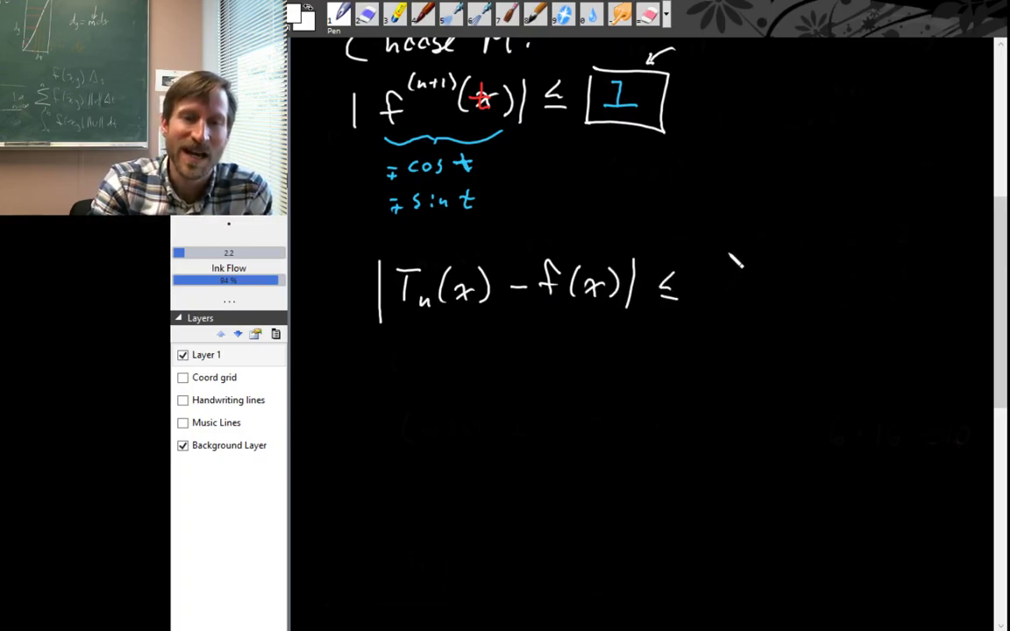
Step: Complete the inequality's right side with the fraction 1/(n+1)! multiplied by |x|^(n+1)
mouse_move(723, 250)
mouse_down()
mouse_move(723, 273)
mouse_move(775, 283)
mouse_up()
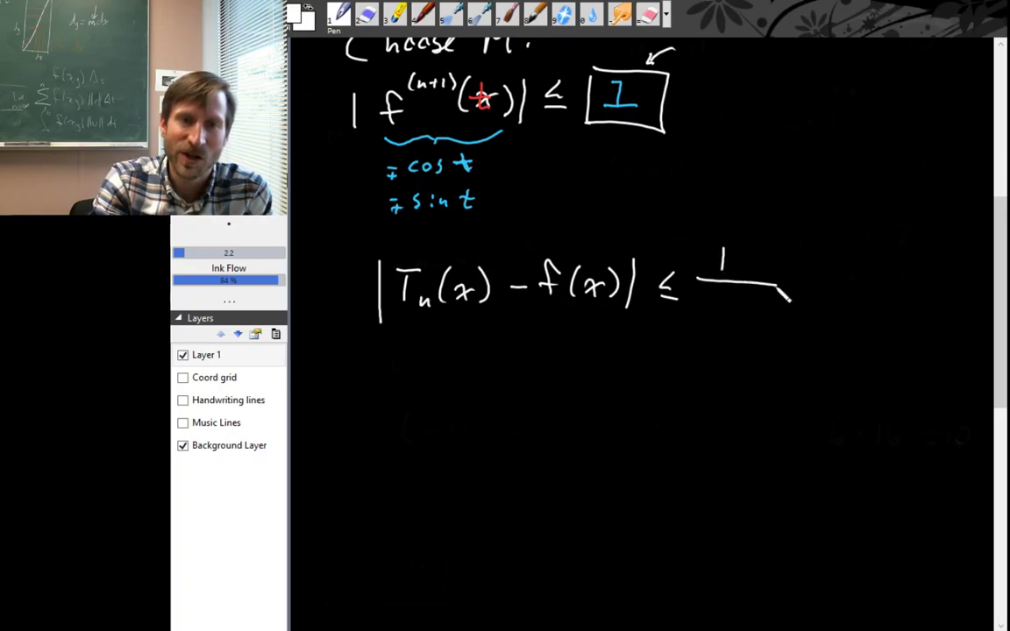
drag(707, 313, 737, 305)
mouse_move(730, 299)
mouse_down()
mouse_move(731, 313)
mouse_move(745, 313)
mouse_move(699, 315)
mouse_move(764, 313)
mouse_up()
click(764, 319)
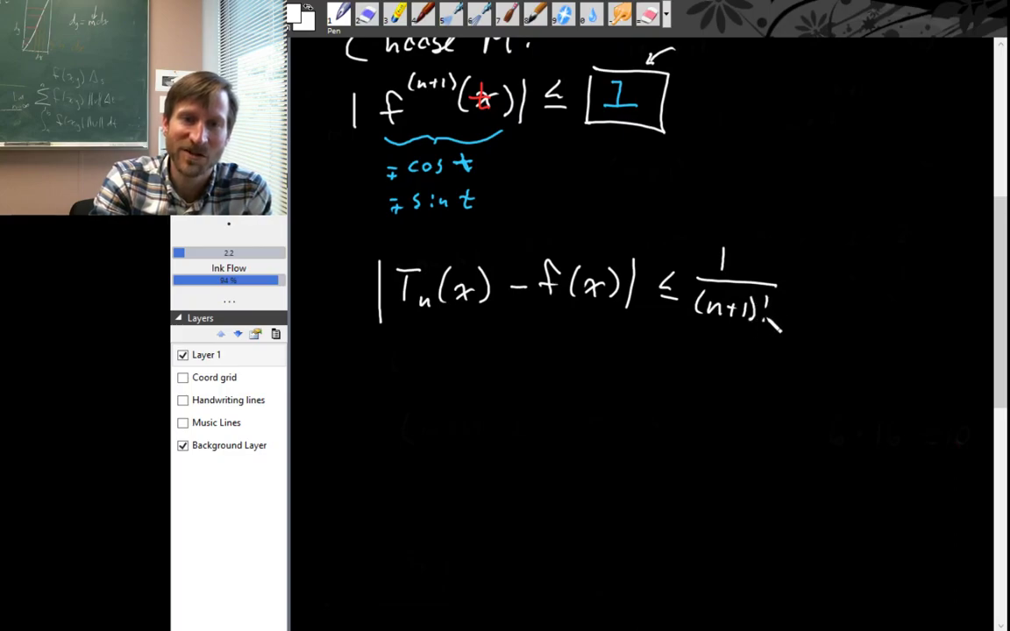
mouse_move(796, 274)
mouse_down()
mouse_move(792, 296)
mouse_move(845, 298)
mouse_up()
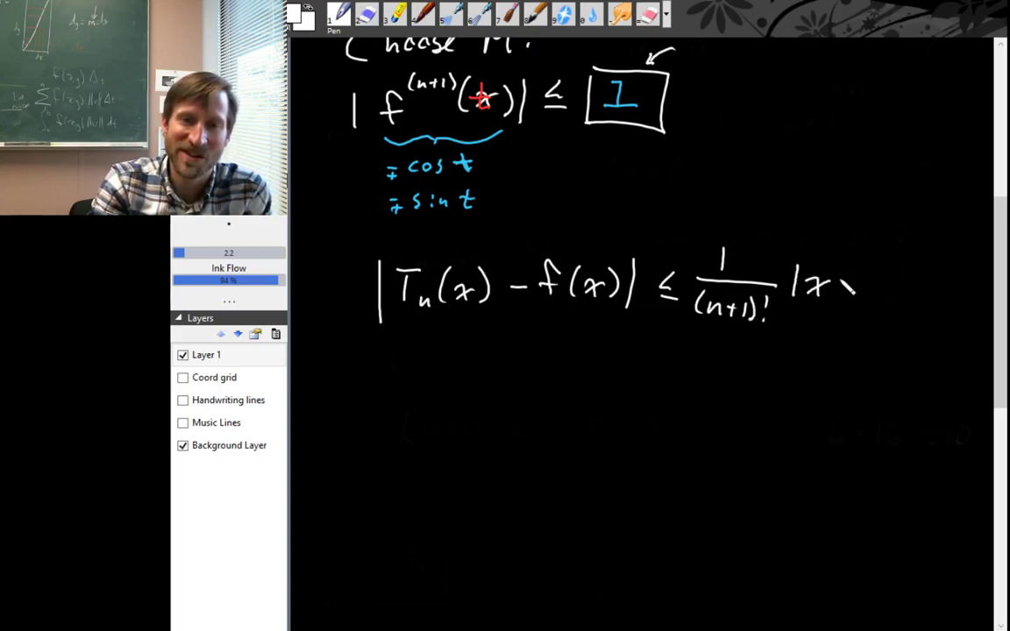
drag(843, 273, 856, 308)
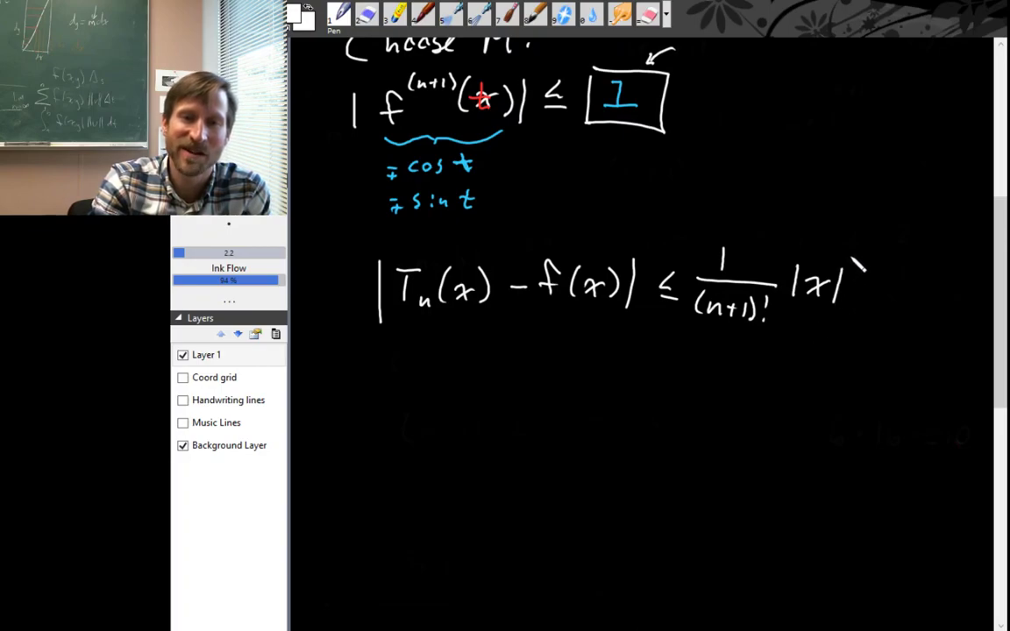
drag(847, 261, 880, 256)
mouse_move(875, 250)
mouse_down()
mouse_move(875, 261)
mouse_move(890, 261)
mouse_up()
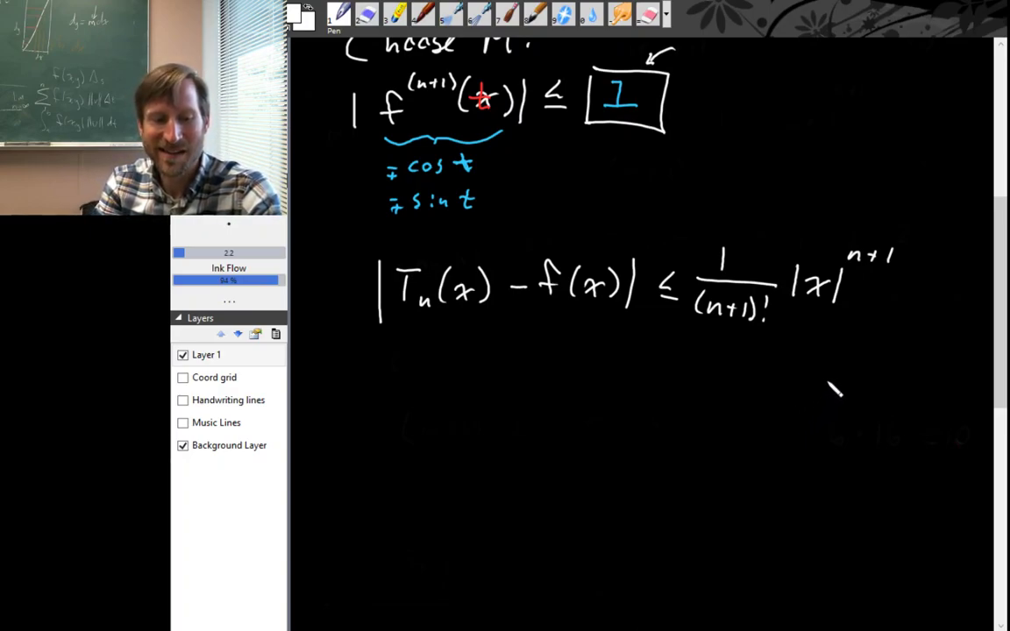
Step: Write a red "lim n→∞" in front of |Tn(x) − f(x)|, with a 0 and a slanted inequality sign above it
key(b)
key(4)
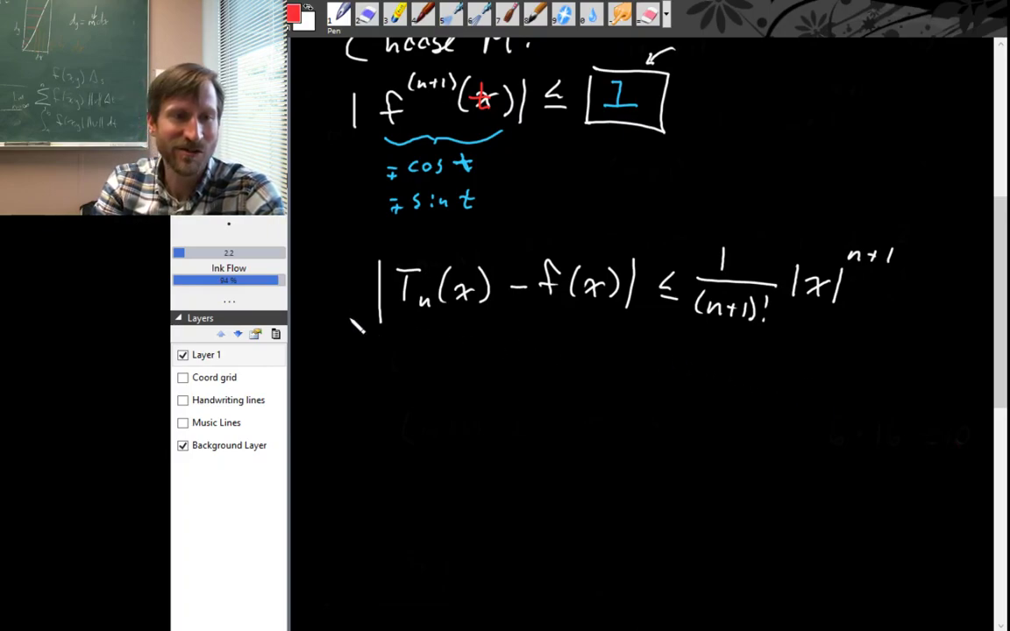
mouse_move(302, 275)
mouse_down()
mouse_move(302, 310)
mouse_move(343, 311)
mouse_move(313, 343)
mouse_up()
click(313, 308)
drag(321, 342, 352, 348)
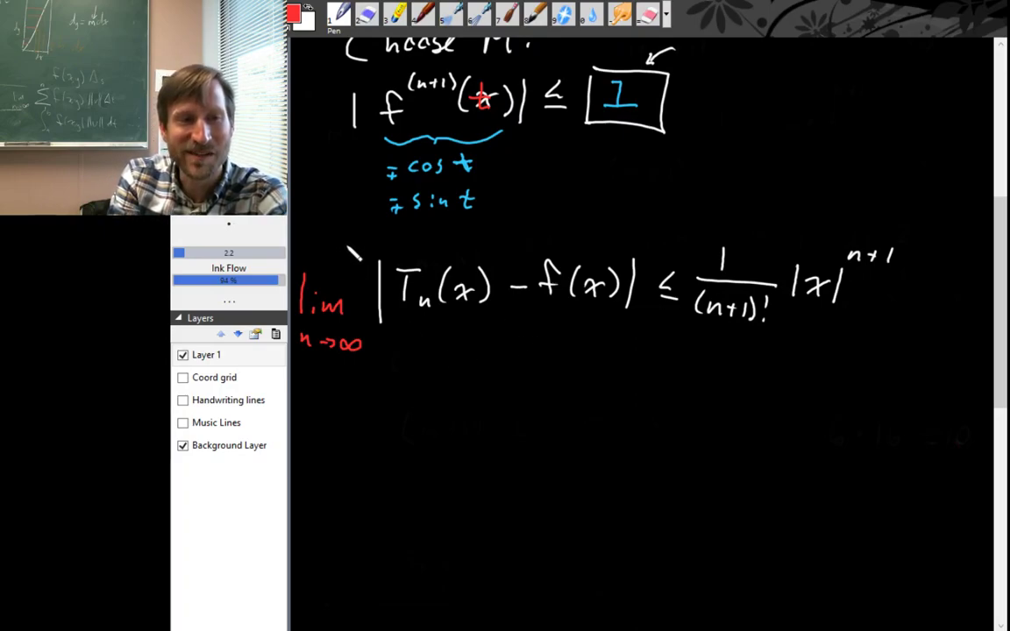
mouse_move(355, 248)
mouse_down()
mouse_move(342, 261)
mouse_move(321, 228)
mouse_up()
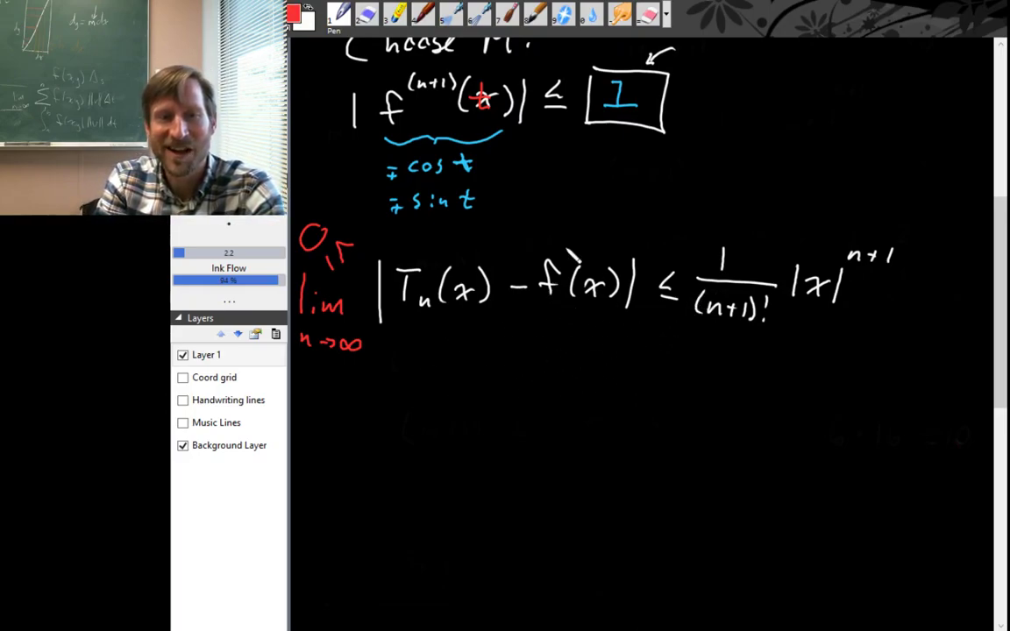
Step: Add a small red "lim n→∞" above the start of the inequality's right side, and return to white ink
mouse_move(679, 213)
mouse_down()
mouse_move(667, 233)
mouse_move(708, 233)
mouse_move(669, 246)
mouse_move(701, 253)
mouse_up()
click(689, 217)
drag(703, 253, 714, 265)
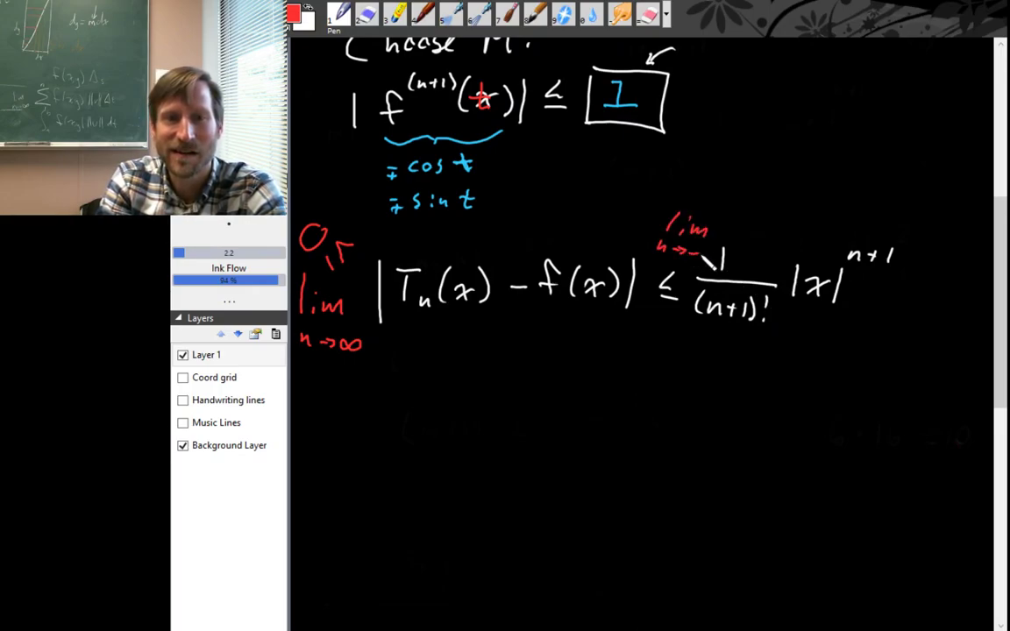
right_click(660, 298)
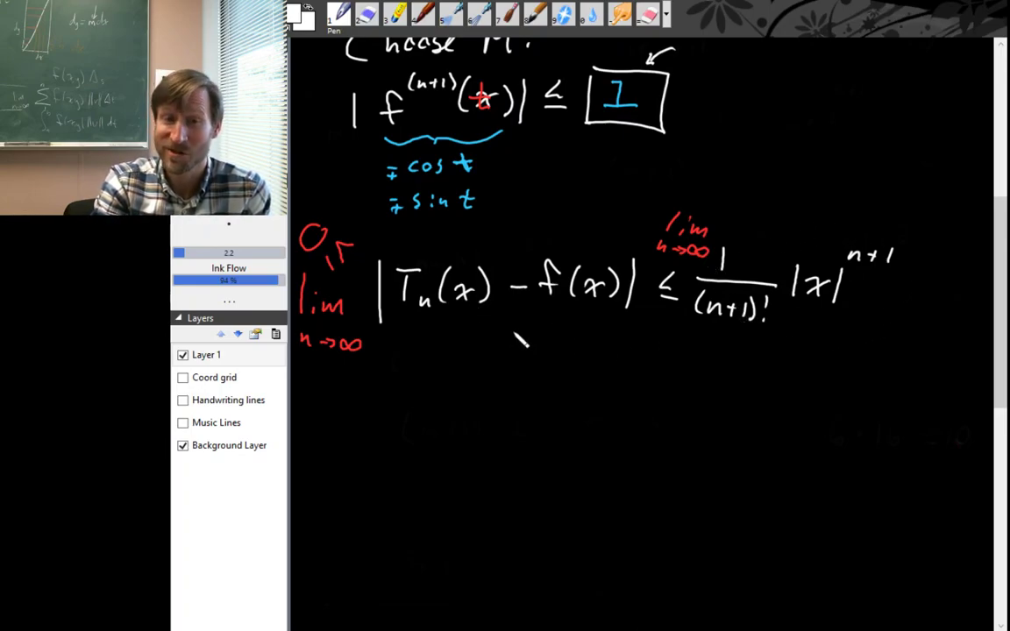
Step: Write lim n→∞ of |x|^(n+1)/(n+1)! followed by an equals sign on a new line in white
mouse_move(341, 384)
mouse_down()
mouse_move(342, 416)
mouse_move(392, 412)
mouse_up()
mouse_move(337, 451)
mouse_down()
mouse_move(342, 438)
mouse_move(350, 450)
mouse_move(399, 442)
mouse_up()
mouse_move(431, 387)
mouse_down()
mouse_move(445, 398)
mouse_move(445, 384)
mouse_move(485, 383)
mouse_move(514, 355)
mouse_up()
mouse_move(508, 350)
mouse_down()
mouse_move(508, 361)
mouse_move(520, 359)
mouse_up()
drag(440, 396, 531, 406)
mouse_move(457, 428)
mouse_down()
mouse_move(470, 440)
mouse_move(470, 430)
mouse_move(443, 432)
mouse_up()
drag(473, 424, 484, 424)
drag(478, 418, 478, 429)
mouse_move(489, 417)
mouse_down()
mouse_move(491, 431)
mouse_move(503, 433)
mouse_move(555, 391)
mouse_up()
click(515, 432)
Step: After the equals sign, write lim n→∞ and a long fraction bar with the numerator |x||x|.....|x|
mouse_move(544, 403)
mouse_down()
mouse_move(615, 410)
mouse_move(605, 445)
mouse_up()
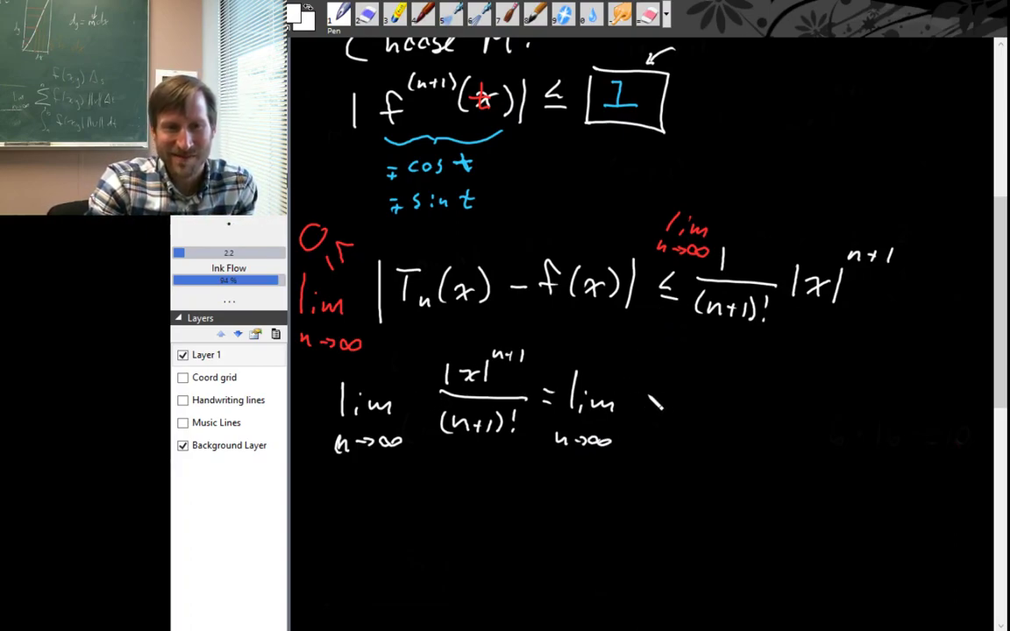
drag(656, 397, 877, 400)
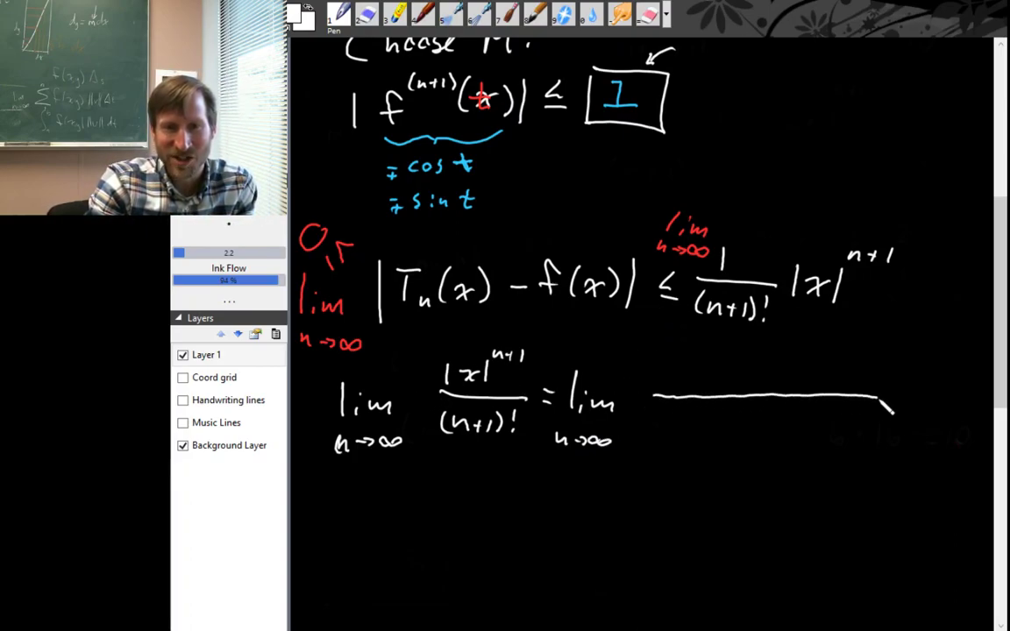
mouse_move(663, 359)
mouse_down()
mouse_move(663, 382)
mouse_move(826, 382)
mouse_up()
mouse_move(837, 373)
mouse_down()
mouse_move(863, 382)
mouse_move(841, 384)
mouse_move(866, 383)
mouse_up()
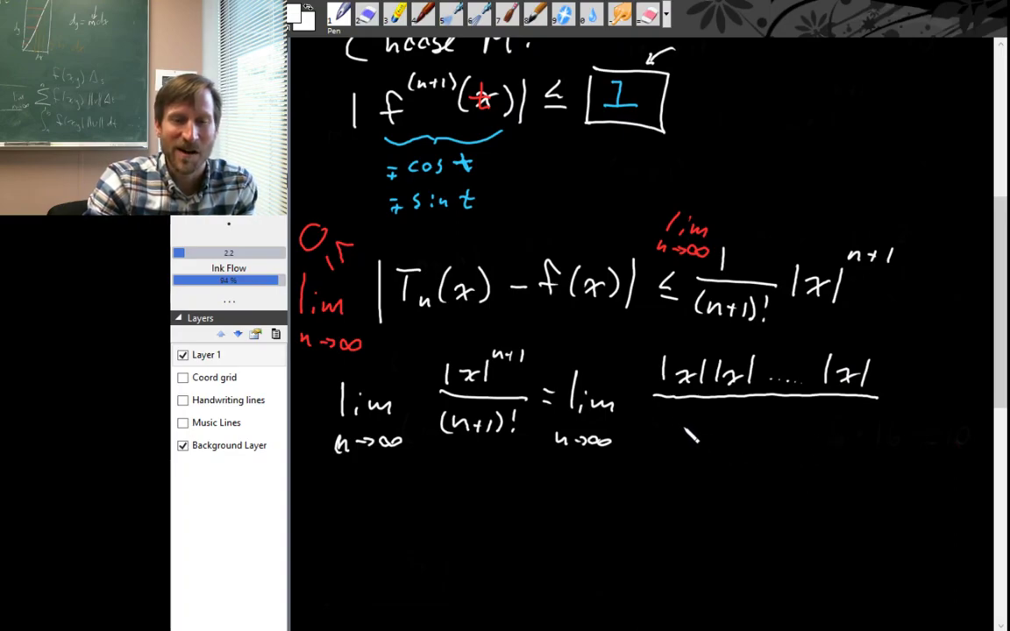
Step: Fill in the fraction's denominator as 1 · 2 ..... (n+1) and write n >> |x| below it
mouse_move(678, 419)
mouse_down()
mouse_move(680, 432)
mouse_move(735, 433)
mouse_up()
click(704, 427)
click(763, 425)
click(769, 424)
click(777, 424)
click(784, 425)
click(792, 426)
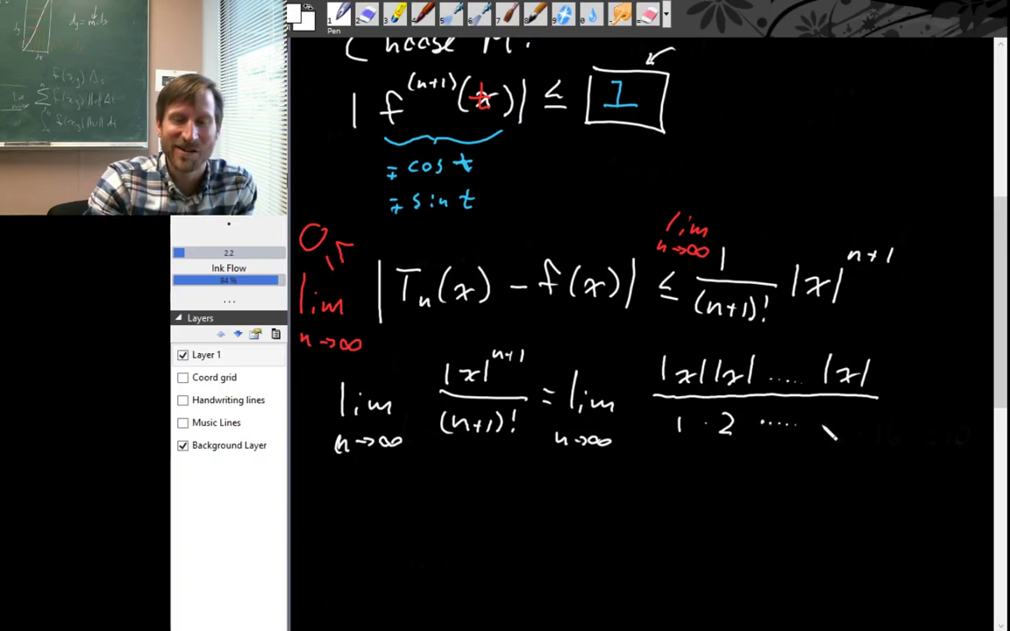
mouse_move(823, 417)
mouse_down()
mouse_move(819, 433)
mouse_move(859, 426)
mouse_move(852, 433)
mouse_up()
drag(864, 419, 874, 435)
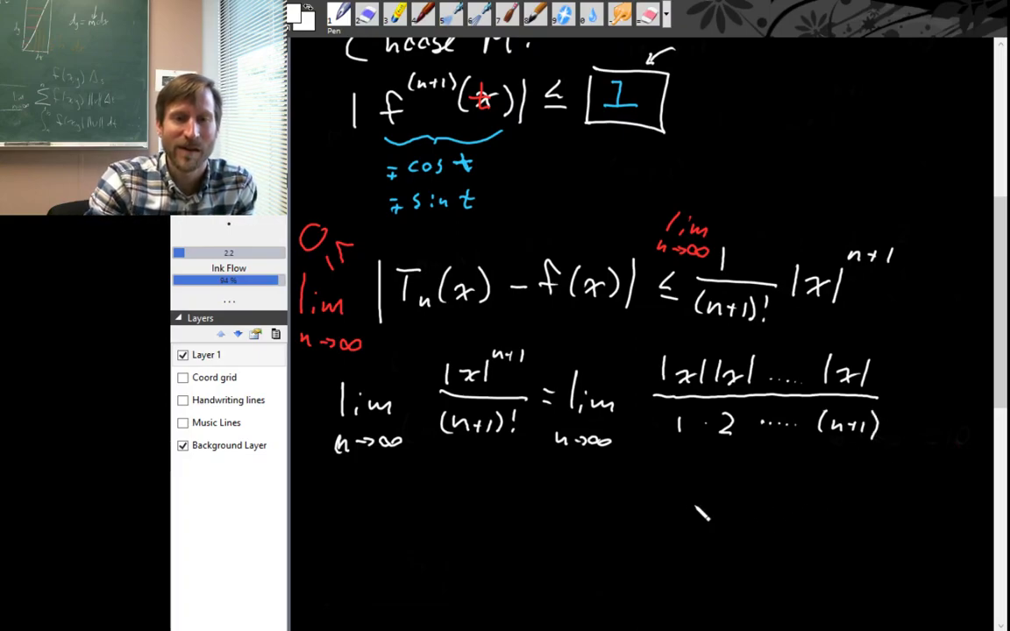
mouse_move(561, 501)
mouse_down()
mouse_move(569, 491)
mouse_move(604, 512)
mouse_move(595, 509)
mouse_move(656, 499)
mouse_move(645, 507)
mouse_up()
drag(654, 493, 701, 518)
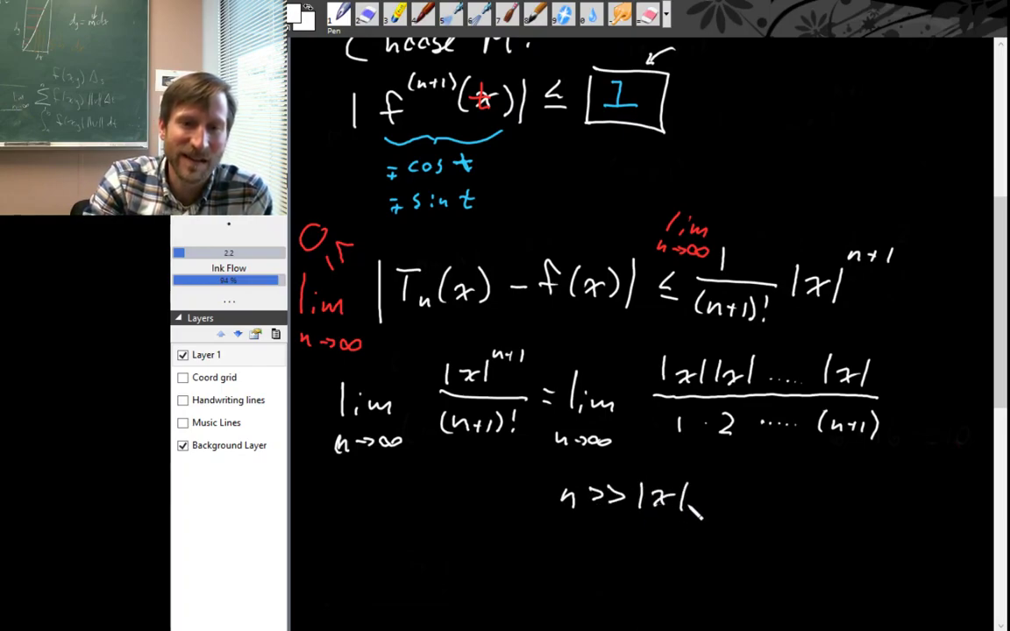
Step: Box the final |x|/(n+1) factor and the factor before it in red, and label the final one "small"
key(x)
key(x)
drag(820, 349, 811, 432)
mouse_move(828, 351)
mouse_down()
mouse_move(903, 372)
mouse_move(895, 443)
mouse_move(810, 436)
mouse_up()
drag(786, 361, 783, 428)
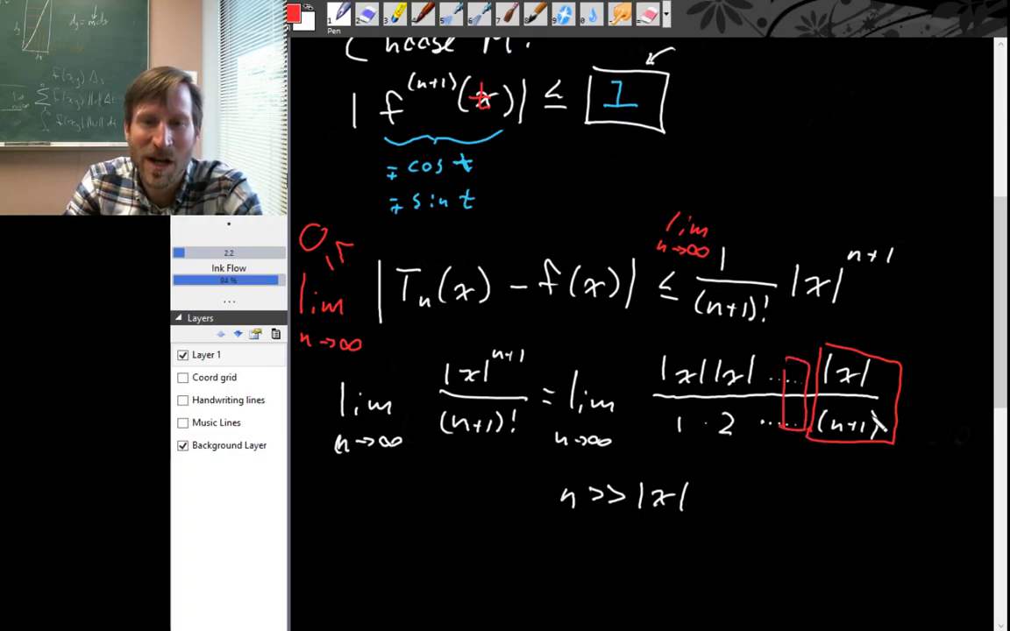
mouse_move(825, 458)
mouse_down()
mouse_move(829, 469)
mouse_move(890, 461)
mouse_move(908, 471)
mouse_up()
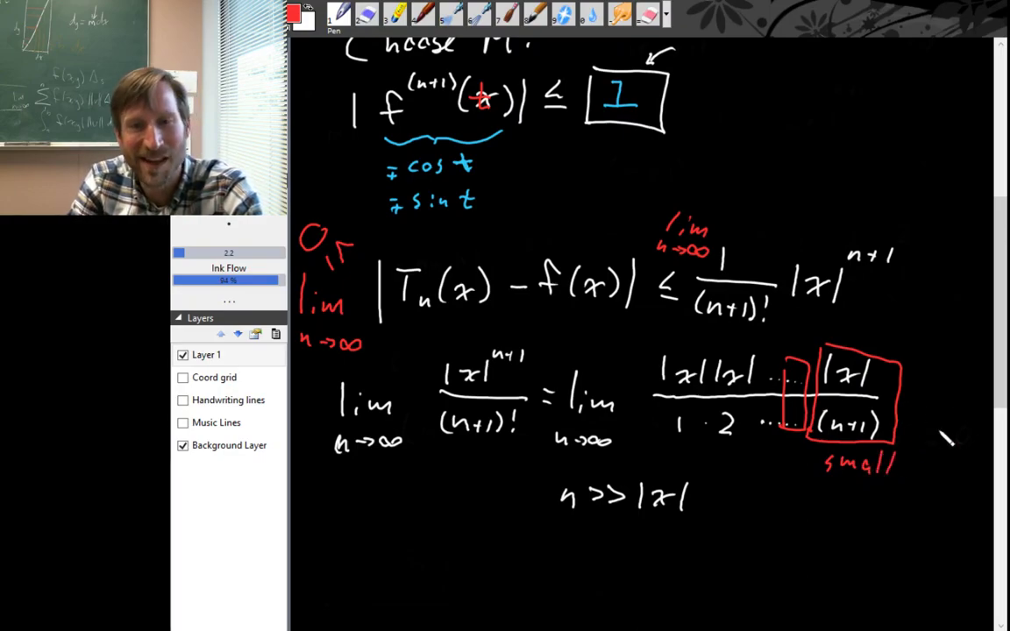
Step: Return to white ink and write "= 0" below n >> |x|
key(x)
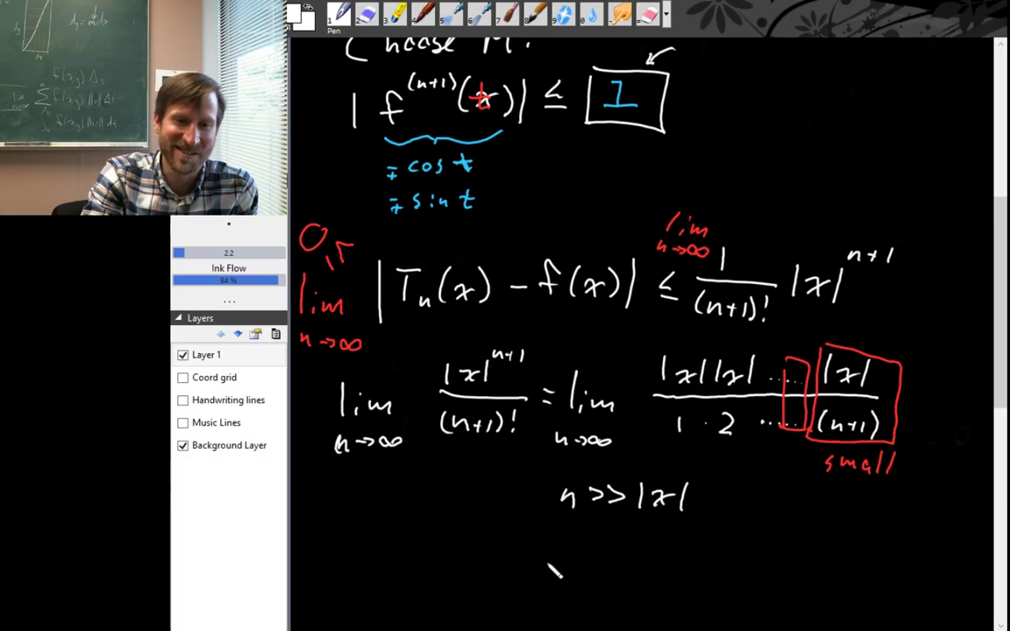
drag(544, 557, 559, 556)
drag(545, 565, 616, 569)
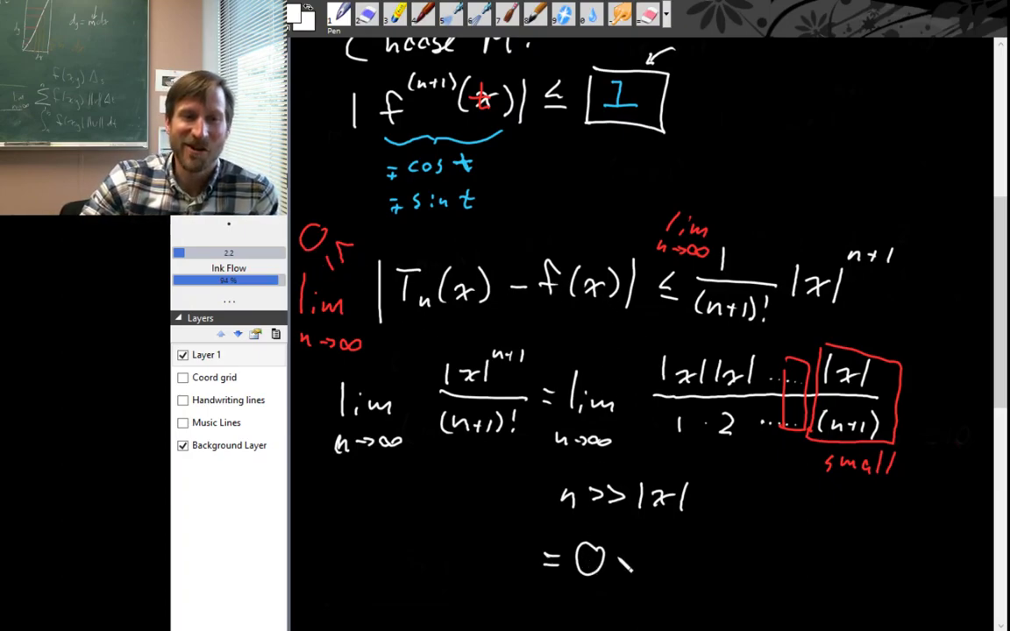
Step: Write the conclusion lim n→∞ |Tn(x) − f(x)| = 0 on a new line
scroll(624, 564, down, 3)
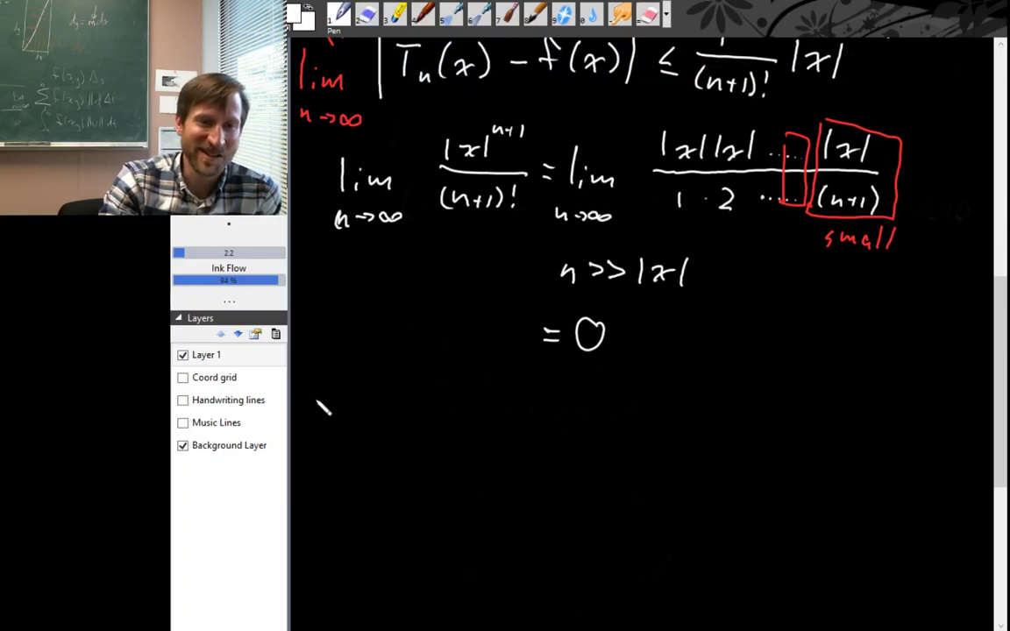
mouse_move(349, 393)
mouse_down()
mouse_move(351, 428)
mouse_move(406, 428)
mouse_up()
drag(346, 459, 360, 471)
drag(364, 465, 387, 465)
mouse_move(382, 460)
mouse_down()
mouse_move(423, 478)
mouse_move(408, 460)
mouse_up()
mouse_move(452, 385)
mouse_down()
mouse_move(453, 428)
mouse_move(476, 417)
mouse_move(491, 391)
mouse_move(518, 422)
mouse_up()
mouse_move(535, 402)
mouse_down()
mouse_move(552, 417)
mouse_move(539, 419)
mouse_move(572, 404)
mouse_move(570, 420)
mouse_up()
drag(578, 409, 593, 408)
mouse_move(599, 404)
mouse_down()
mouse_move(611, 414)
mouse_move(616, 384)
mouse_move(605, 409)
mouse_up()
drag(603, 402, 644, 409)
mouse_move(653, 394)
mouse_down()
mouse_move(675, 410)
mouse_move(655, 409)
mouse_move(695, 419)
mouse_up()
drag(704, 377, 702, 414)
drag(739, 392, 808, 419)
Step: Begin a new line with "So T(x) =" and a summation sign with lower index j=0
scroll(815, 419, down, 3)
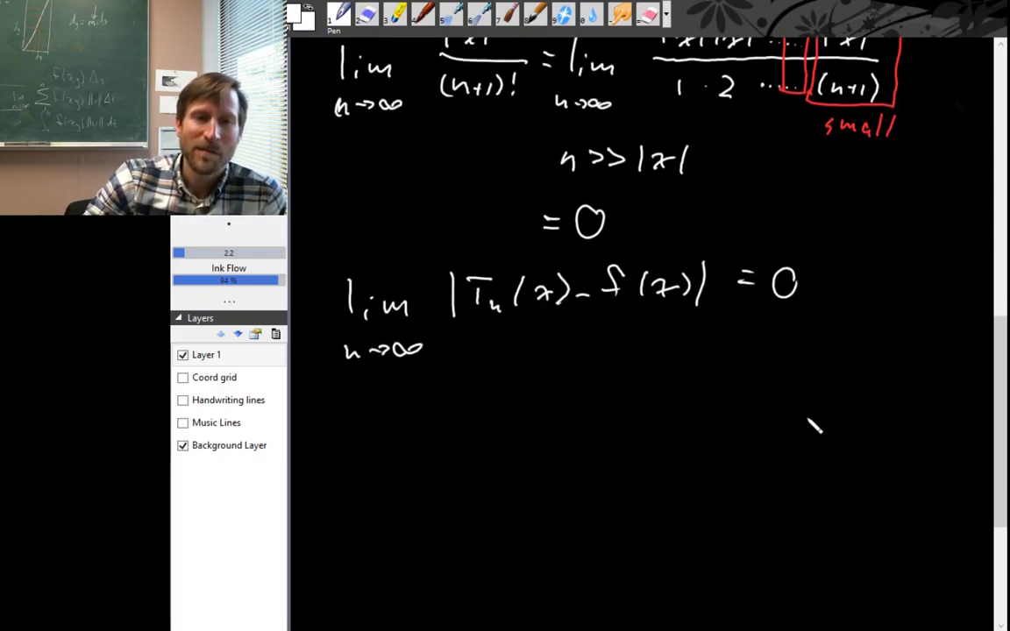
mouse_move(353, 402)
mouse_down()
mouse_move(338, 431)
mouse_move(370, 421)
mouse_up()
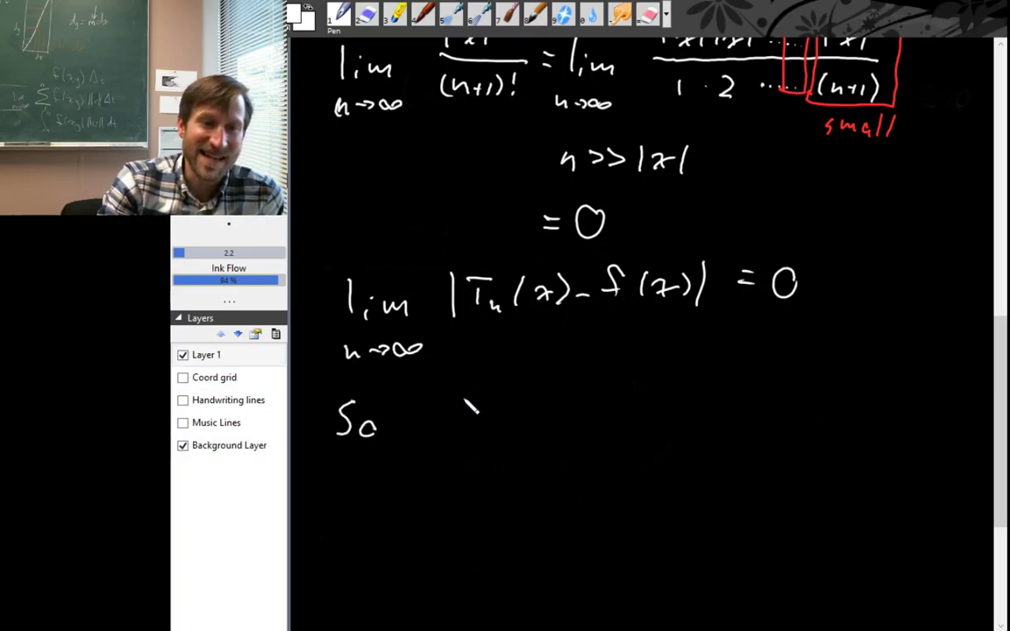
mouse_move(459, 394)
mouse_down()
mouse_move(459, 425)
mouse_move(478, 392)
mouse_move(486, 424)
mouse_move(524, 424)
mouse_move(545, 403)
mouse_up()
mouse_move(530, 413)
mouse_down()
mouse_move(607, 379)
mouse_move(621, 438)
mouse_move(565, 454)
mouse_move(588, 435)
mouse_up()
click(574, 435)
drag(581, 443, 601, 438)
Step: Add ∞ above the summation sign and the series term (-1)^j/(2j)! times x^(2j)
mouse_move(586, 370)
mouse_down()
mouse_move(603, 365)
mouse_move(642, 394)
mouse_move(659, 386)
mouse_up()
mouse_move(667, 378)
mouse_down()
mouse_move(669, 393)
mouse_move(695, 392)
mouse_move(685, 373)
mouse_move(691, 350)
mouse_up()
drag(629, 404, 692, 402)
mouse_move(646, 419)
mouse_down()
mouse_move(652, 439)
mouse_move(631, 436)
mouse_move(668, 435)
mouse_up()
click(659, 417)
mouse_move(682, 416)
mouse_down()
mouse_move(683, 429)
mouse_move(745, 414)
mouse_up()
click(682, 433)
drag(754, 374, 764, 391)
click(773, 371)
Step: Write a large equals sign followed by "cos x for all x" below the series
drag(485, 526, 554, 526)
drag(485, 551, 555, 551)
mouse_move(625, 527)
mouse_down()
mouse_move(624, 548)
mouse_move(651, 529)
mouse_move(680, 536)
mouse_move(673, 549)
mouse_move(741, 548)
mouse_move(730, 549)
mouse_up()
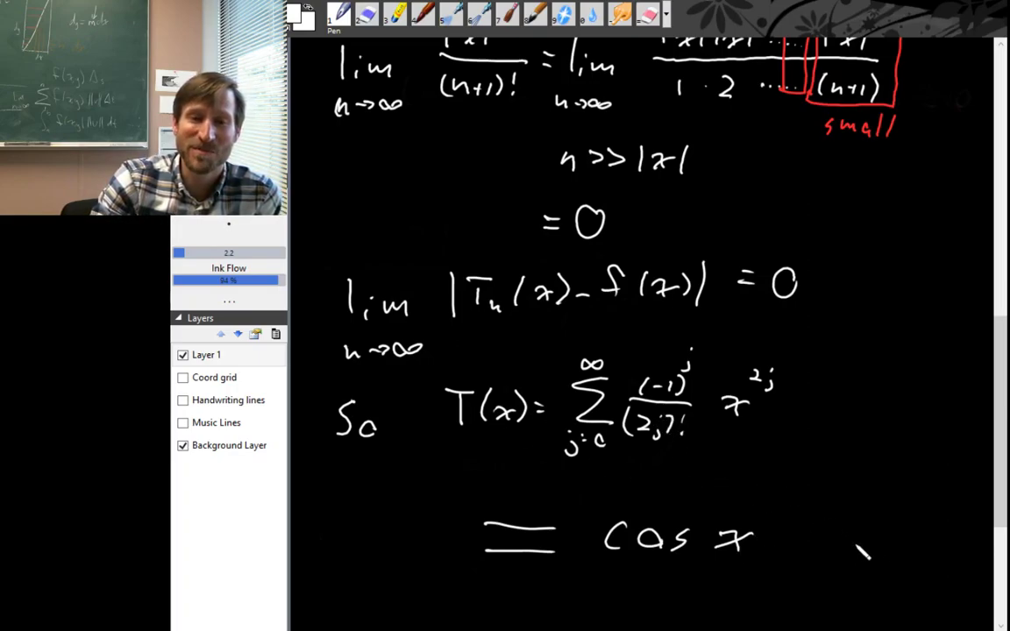
mouse_move(830, 511)
mouse_down()
mouse_move(820, 546)
mouse_move(887, 544)
mouse_up()
mouse_move(799, 584)
mouse_down()
mouse_move(794, 601)
mouse_move(866, 603)
mouse_up()
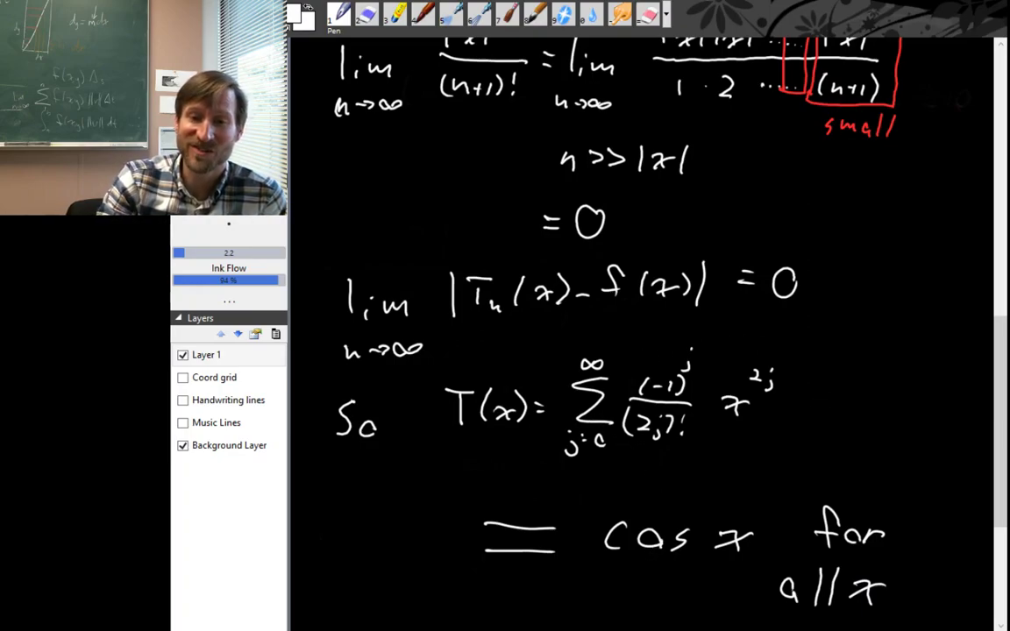
Step: Draw a horizontal divider under the conclusion and write the heading "functions = to t.s." beneath it
scroll(659, 530, down, 5)
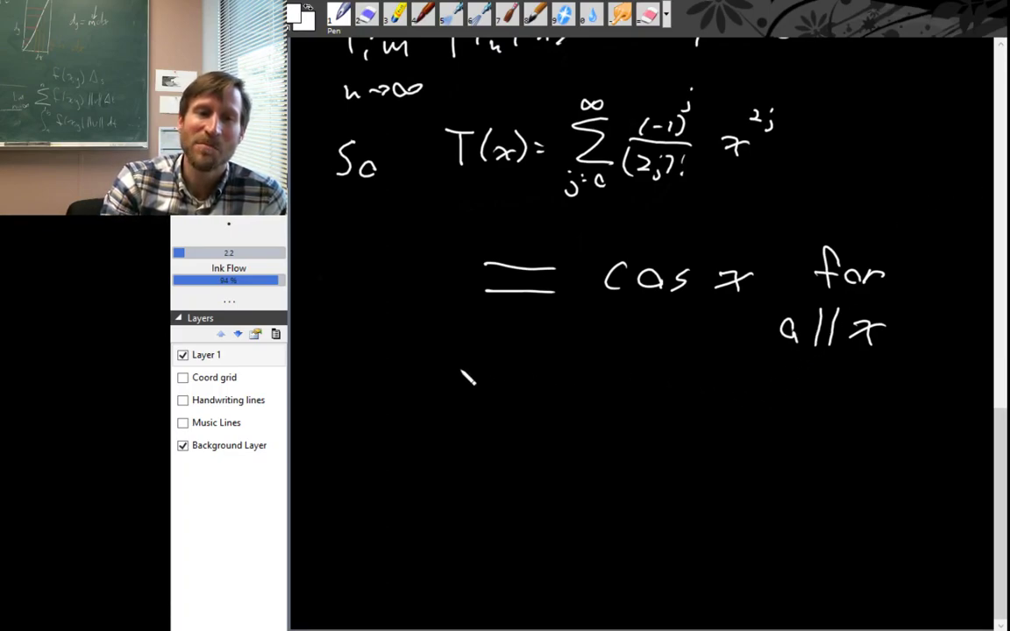
drag(331, 355, 977, 366)
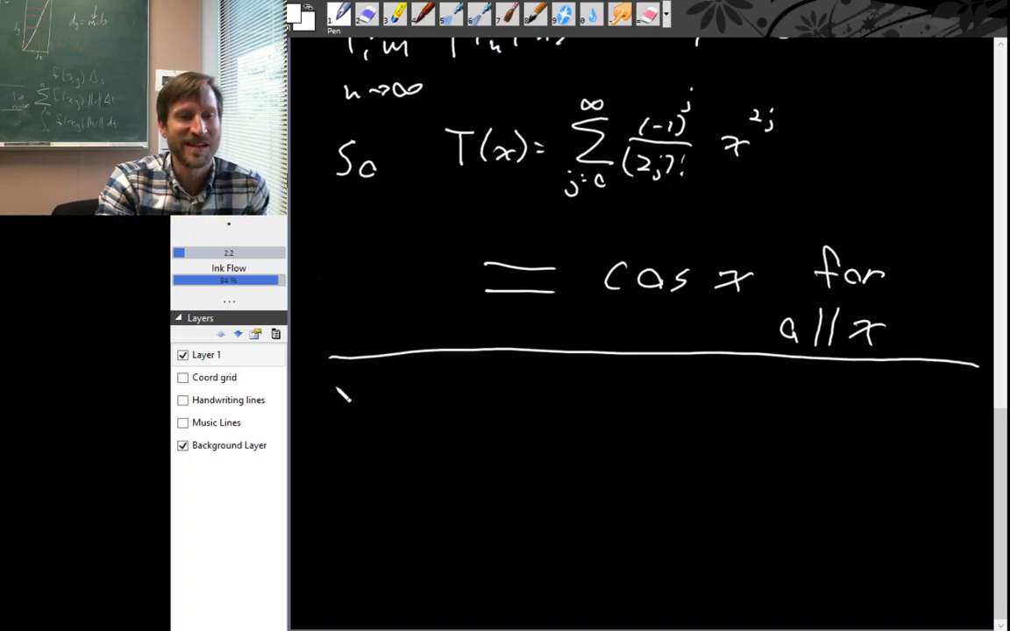
mouse_move(324, 386)
mouse_down()
mouse_move(434, 405)
mouse_move(543, 381)
mouse_move(583, 398)
mouse_move(683, 390)
mouse_move(734, 418)
mouse_up()
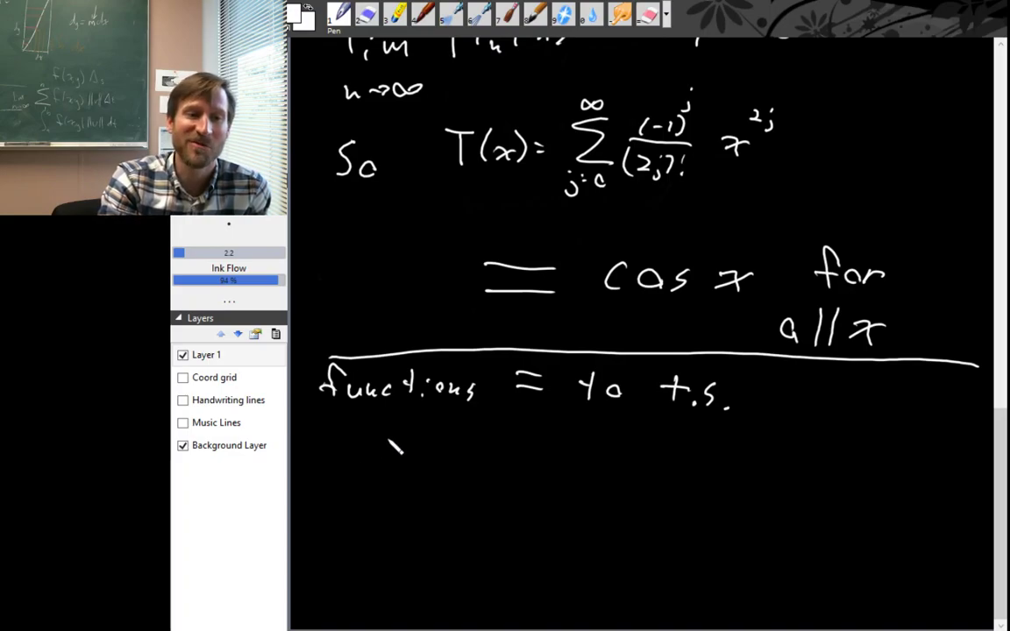
Step: Write e^x = Σ from k=0 to ∞ of (1/k!) x^k under the heading
drag(356, 453, 384, 463)
mouse_move(386, 423)
mouse_down()
mouse_move(421, 431)
mouse_move(426, 445)
mouse_up()
drag(411, 456, 428, 455)
mouse_move(487, 431)
mouse_down()
mouse_move(504, 466)
mouse_move(461, 493)
mouse_move(487, 481)
mouse_up()
drag(477, 487, 495, 477)
mouse_move(466, 424)
mouse_down()
mouse_move(548, 437)
mouse_move(519, 469)
mouse_up()
mouse_move(531, 454)
mouse_down()
mouse_move(541, 470)
mouse_move(543, 457)
mouse_move(569, 458)
mouse_move(608, 429)
mouse_move(600, 437)
mouse_move(620, 448)
mouse_up()
click(545, 466)
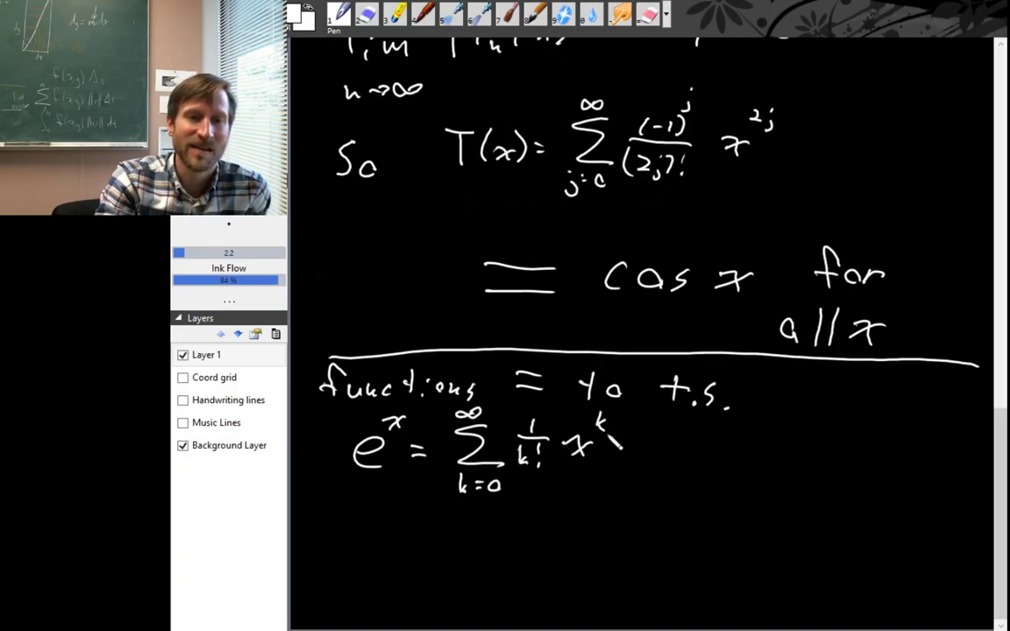
Step: Write cos x = Σ .... below the e^x series and draw a vertical divider beside the two series
mouse_move(341, 545)
mouse_down()
mouse_move(339, 563)
mouse_move(380, 566)
mouse_move(447, 552)
mouse_up()
drag(438, 557, 451, 559)
mouse_move(506, 525)
mouse_down()
mouse_move(479, 549)
mouse_move(507, 574)
mouse_up()
click(523, 566)
click(535, 566)
click(548, 567)
click(554, 564)
drag(627, 442, 601, 593)
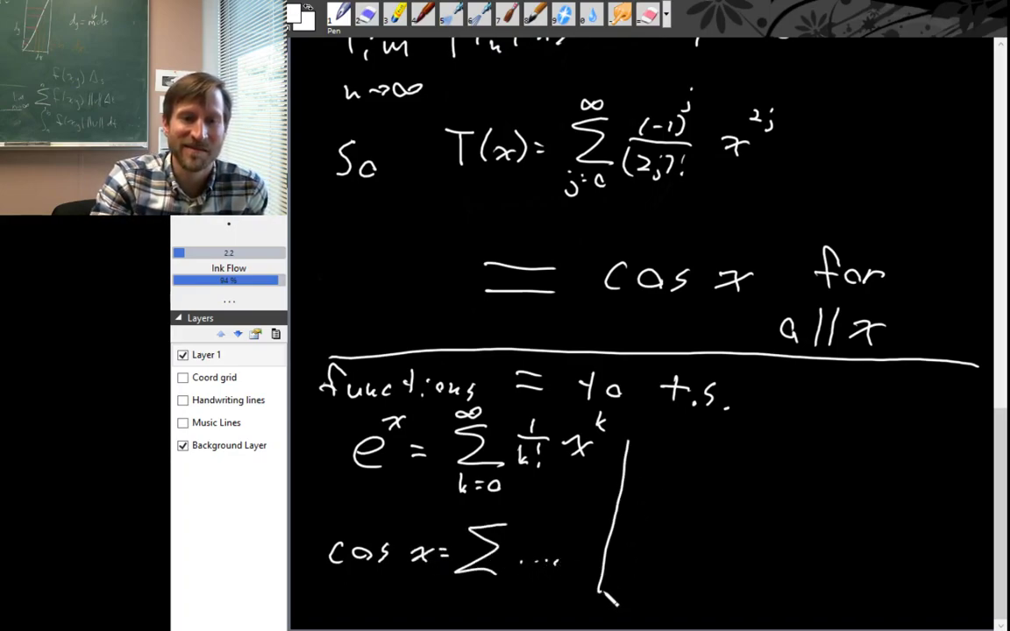
Step: To the right of the divider, write sin x = Σ from k=0 to ∞ and start its term with (-1)
mouse_move(659, 437)
mouse_down()
mouse_move(650, 452)
mouse_move(671, 451)
mouse_up()
drag(682, 441, 694, 454)
mouse_move(701, 438)
mouse_down()
mouse_move(715, 452)
mouse_move(699, 453)
mouse_move(752, 459)
mouse_up()
mouse_move(799, 424)
mouse_down()
mouse_move(773, 435)
mouse_move(819, 467)
mouse_up()
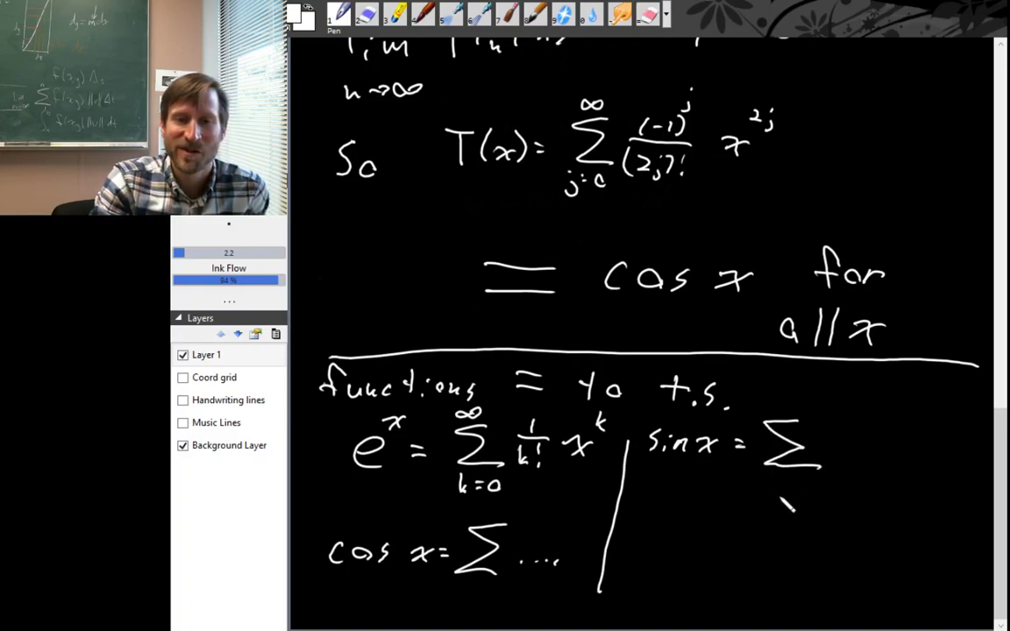
mouse_move(774, 476)
mouse_down()
mouse_move(771, 492)
mouse_move(804, 490)
mouse_move(802, 479)
mouse_up()
mouse_move(778, 413)
mouse_down()
mouse_move(788, 406)
mouse_move(774, 407)
mouse_up()
mouse_move(847, 436)
mouse_down()
mouse_move(857, 447)
mouse_move(837, 434)
mouse_move(873, 432)
mouse_up()
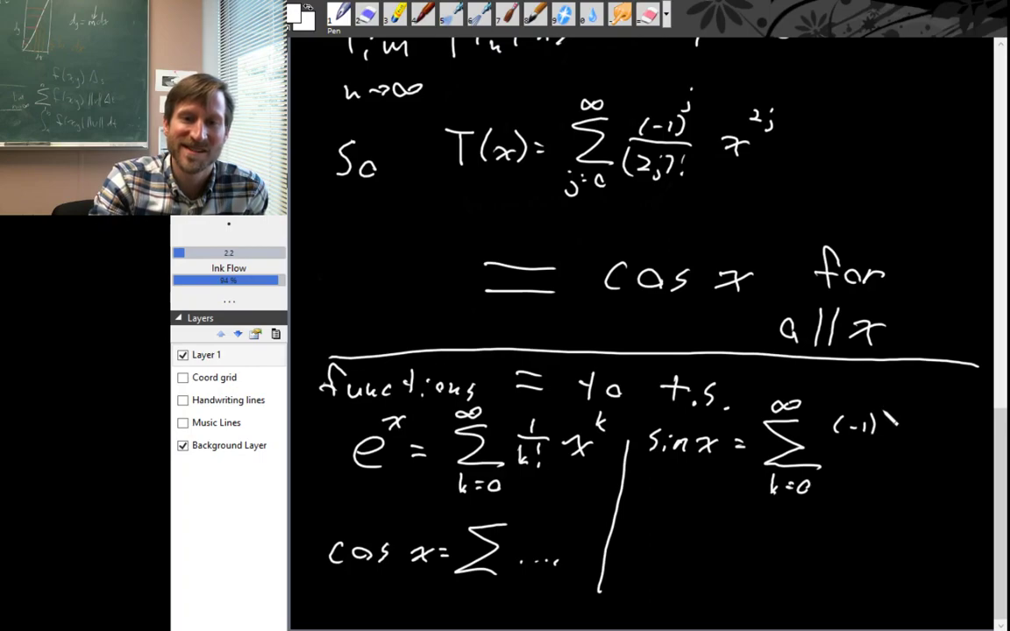
Step: Correct the sine sum's lower index from k to j in red, and return to white ink
key(r)
mouse_move(774, 481)
mouse_down()
mouse_move(772, 494)
mouse_move(751, 495)
mouse_up()
key(w)
Step: Complete the sine series term as (-1)^j/(2j+1)! times x^(2j+1)
mouse_move(887, 403)
mouse_down()
mouse_move(877, 429)
mouse_move(902, 435)
mouse_up()
mouse_move(844, 462)
mouse_down()
mouse_move(861, 478)
mouse_move(870, 452)
mouse_move(886, 465)
mouse_move(881, 472)
mouse_up()
drag(891, 451, 891, 473)
drag(897, 446, 900, 475)
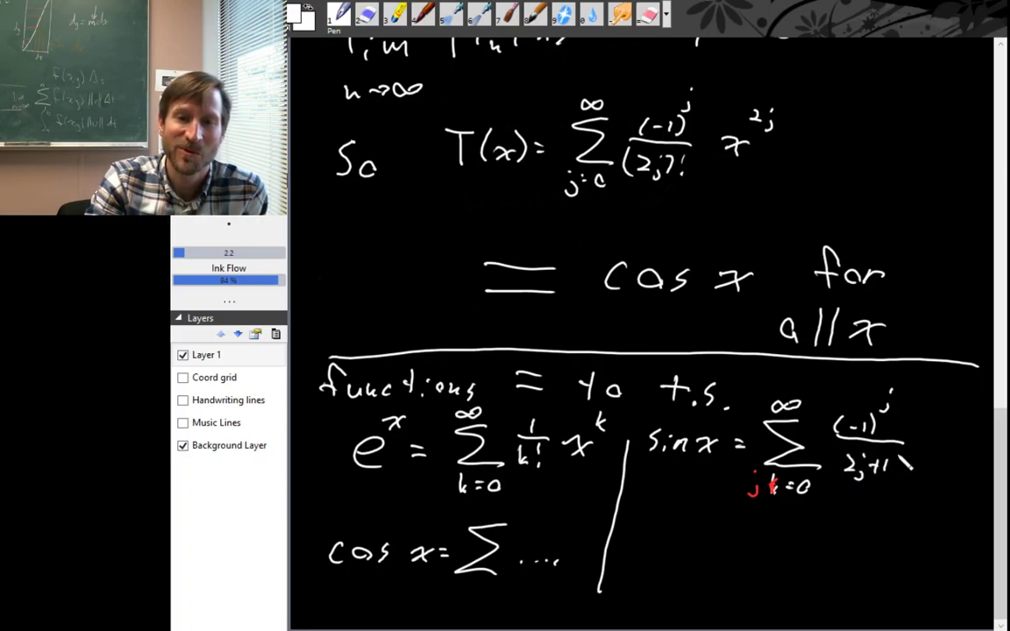
drag(837, 447, 833, 477)
mouse_move(908, 452)
mouse_down()
mouse_move(906, 467)
mouse_move(936, 452)
mouse_move(927, 457)
mouse_up()
click(906, 474)
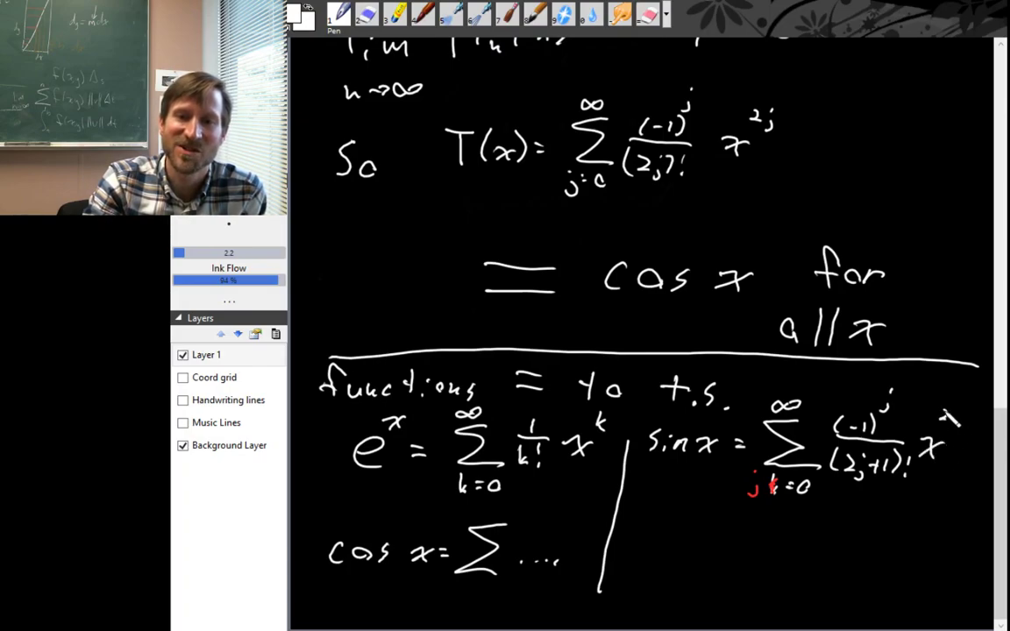
mouse_move(959, 413)
mouse_down()
mouse_move(959, 426)
mouse_move(965, 420)
mouse_up()
drag(972, 411, 972, 425)
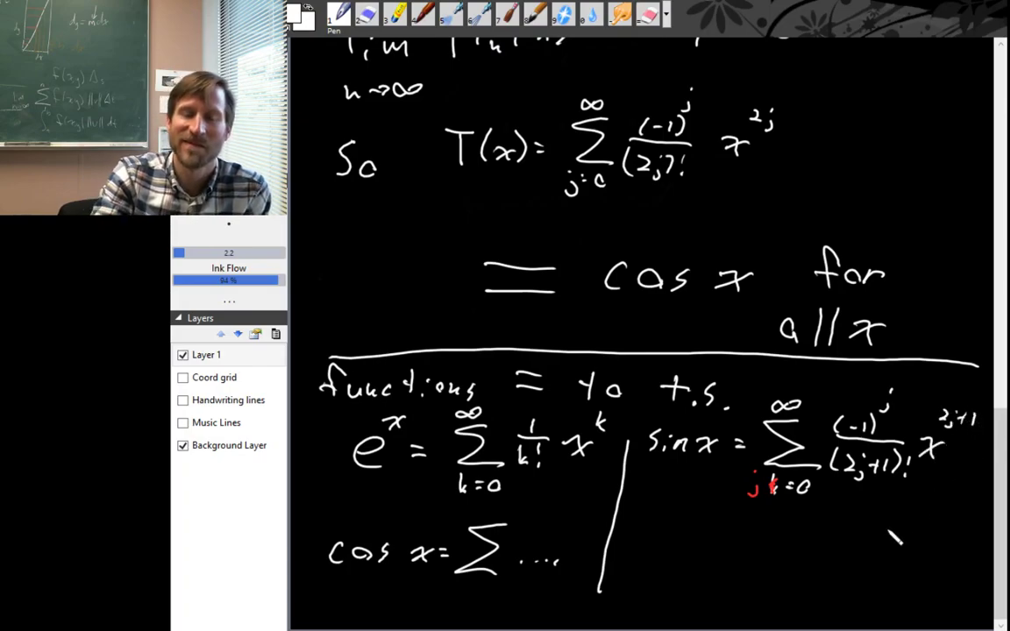
Step: Write 1/(1-x) = Σ from k=0 to ∞ below the sine series
mouse_move(652, 521)
mouse_down()
mouse_move(668, 548)
mouse_move(630, 583)
mouse_move(669, 583)
mouse_move(653, 584)
mouse_move(698, 555)
mouse_up()
drag(689, 562, 698, 562)
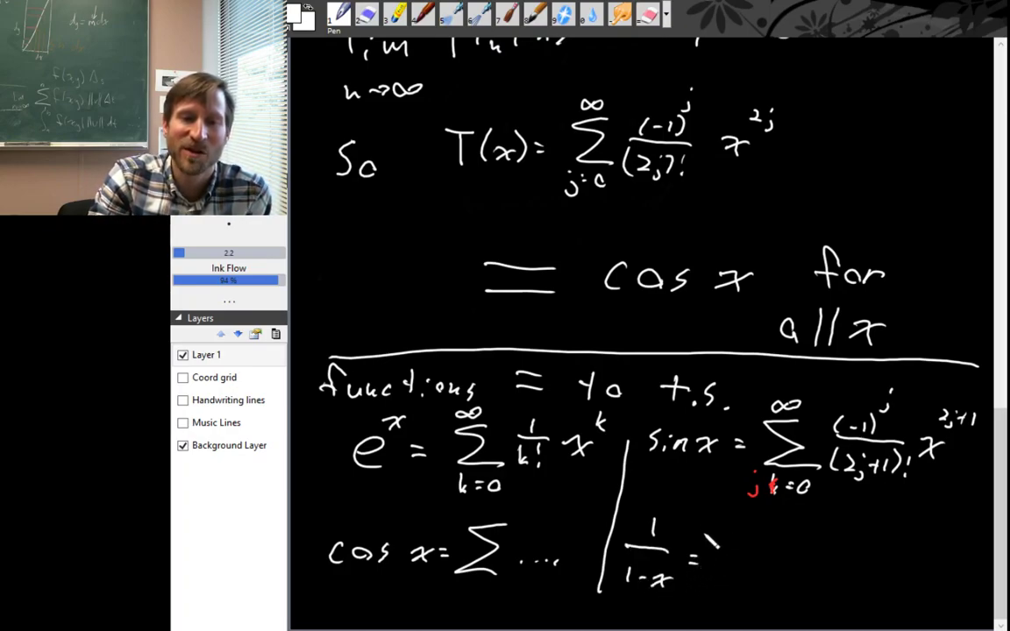
mouse_move(747, 549)
mouse_down()
mouse_move(759, 561)
mouse_move(727, 538)
mouse_move(750, 574)
mouse_move(721, 605)
mouse_move(751, 601)
mouse_move(752, 585)
mouse_up()
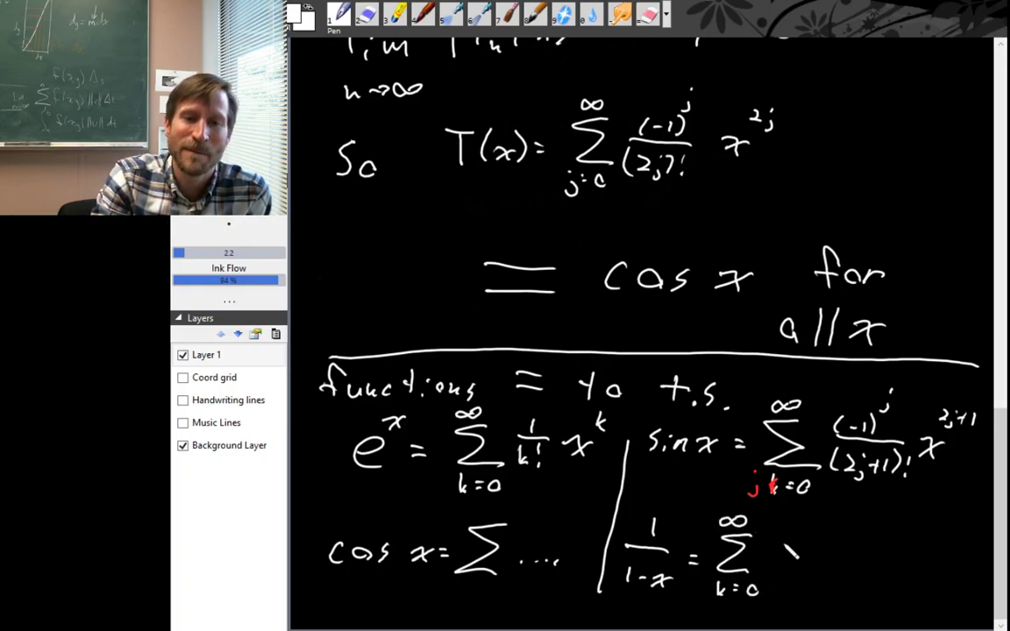